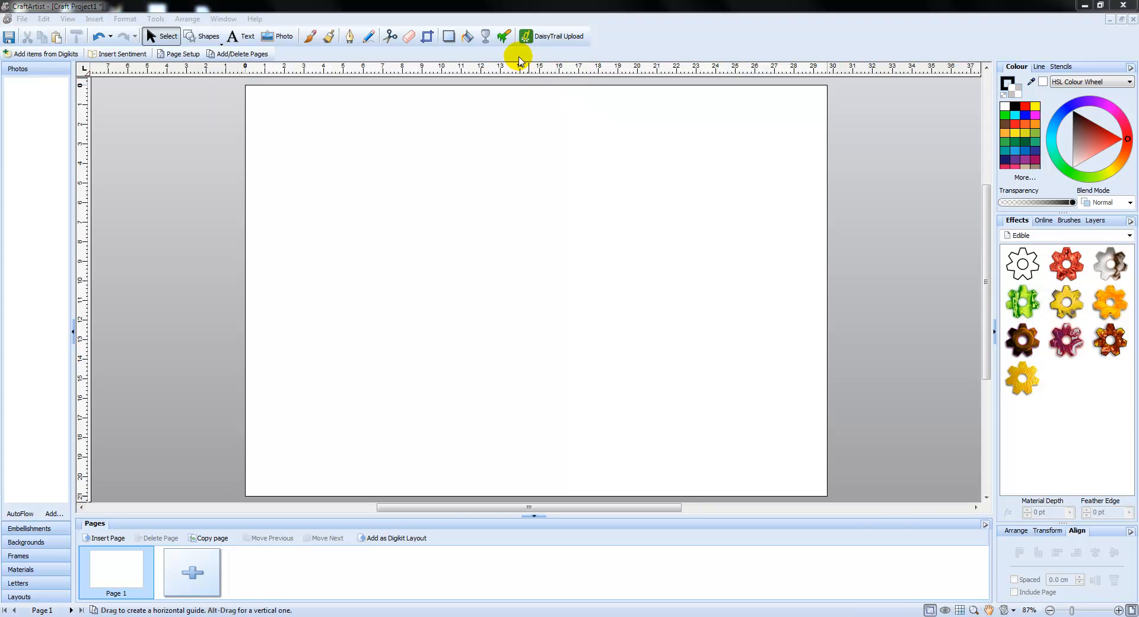
Place a horizontal guide at about 14.5 cm down the page and a vertical guide at about 15 cm across
drag(513, 72, 483, 365)
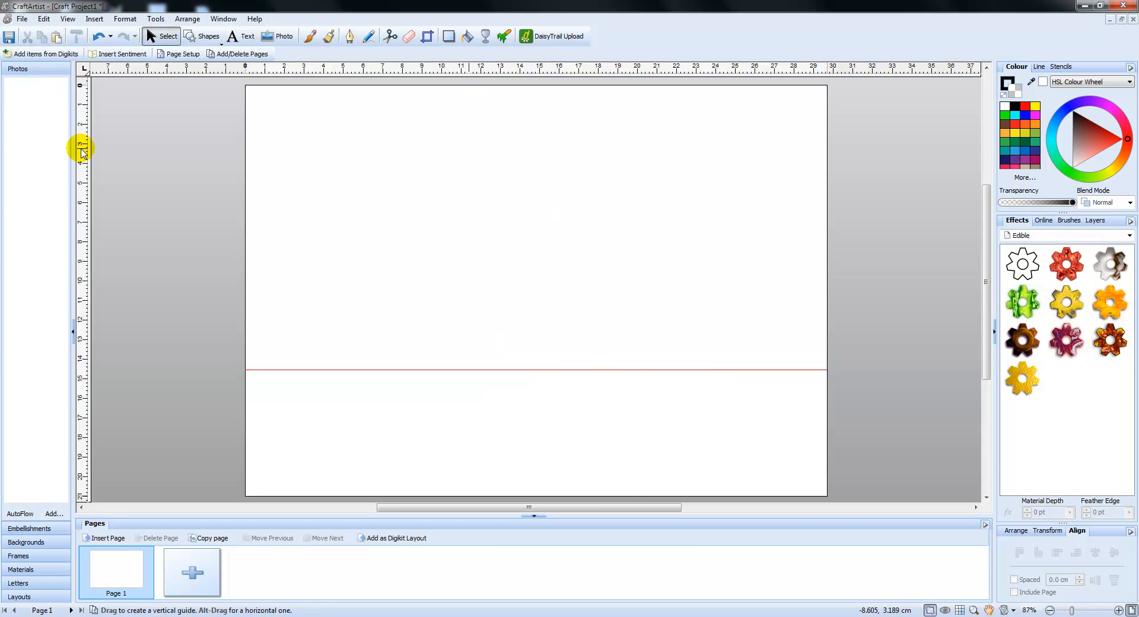
drag(83, 153, 537, 189)
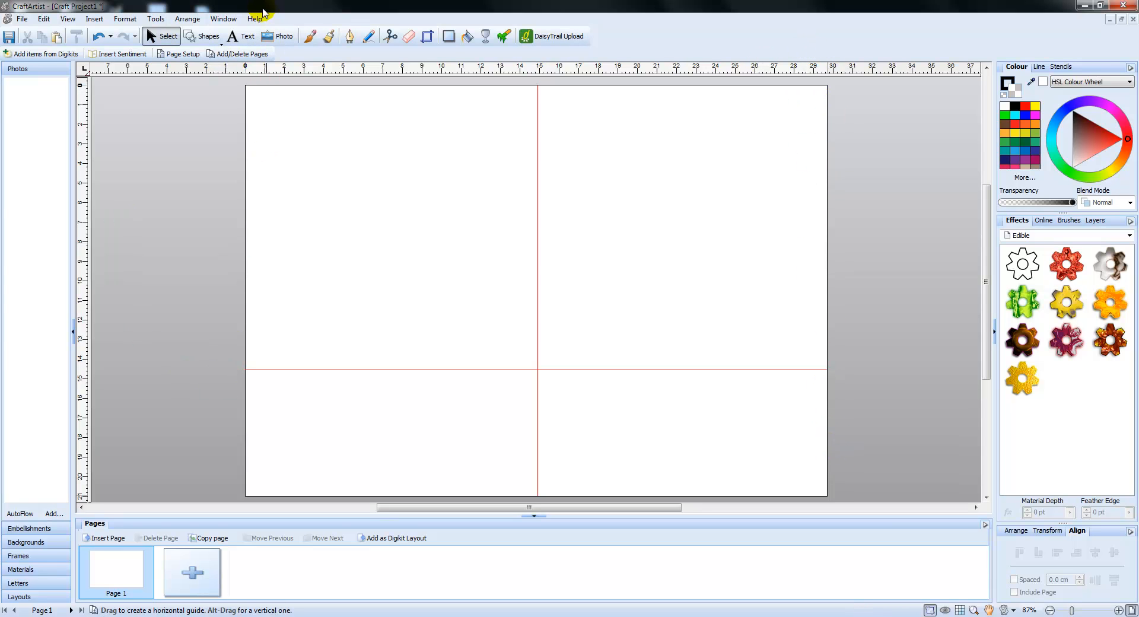
Draw a circle about 9.6 cm in diameter with Quick Ellipse in the page's upper-right section
click(208, 40)
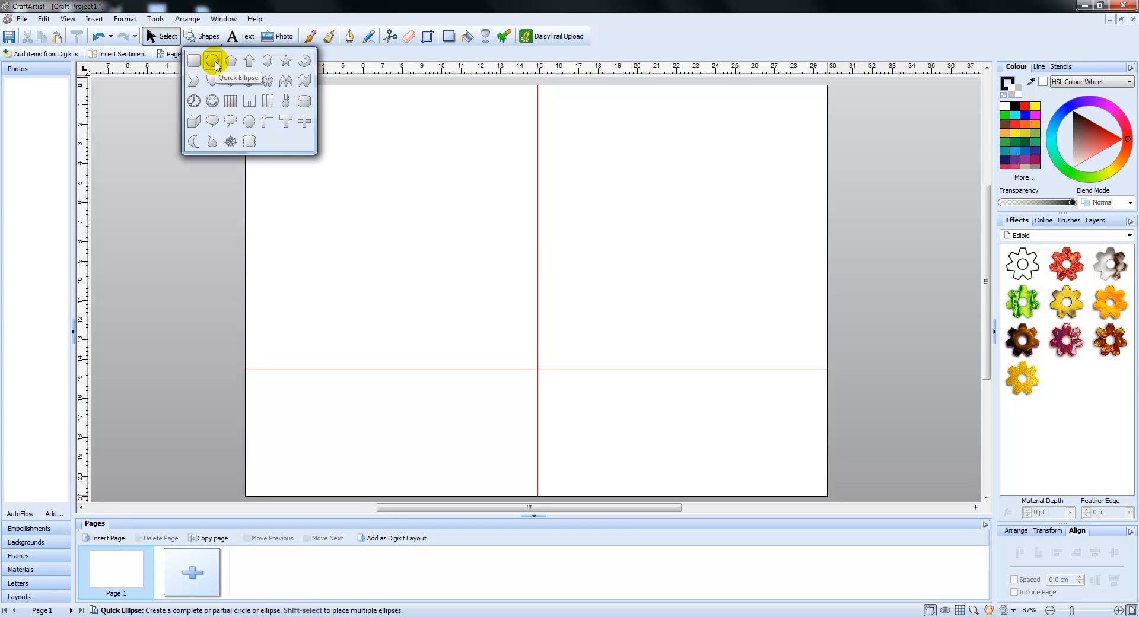
click(213, 62)
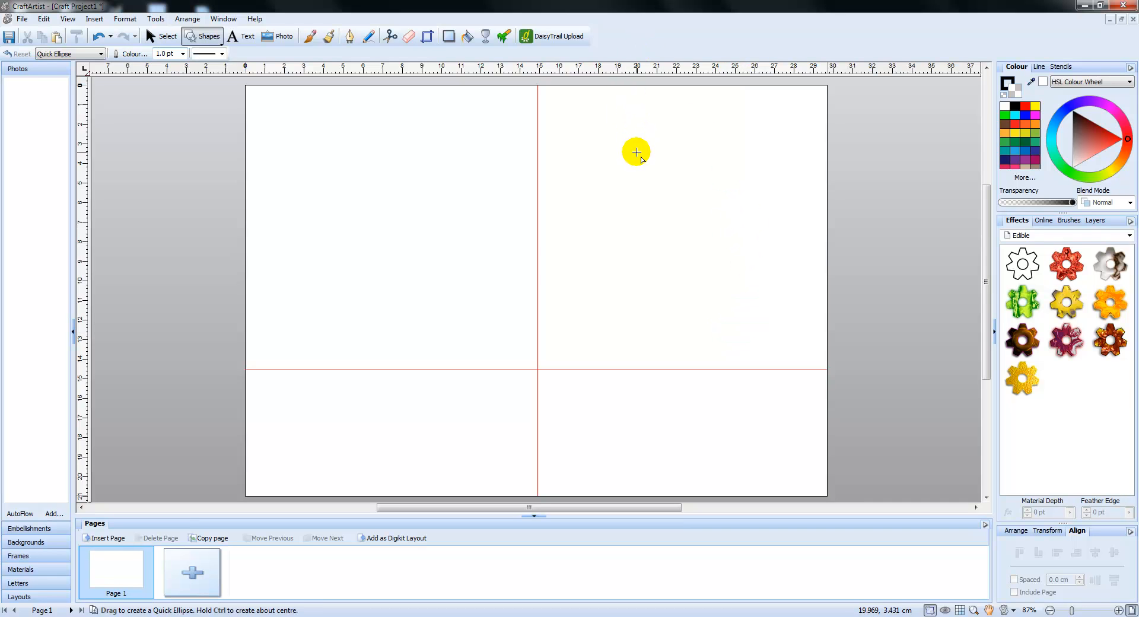
drag(589, 128, 776, 337)
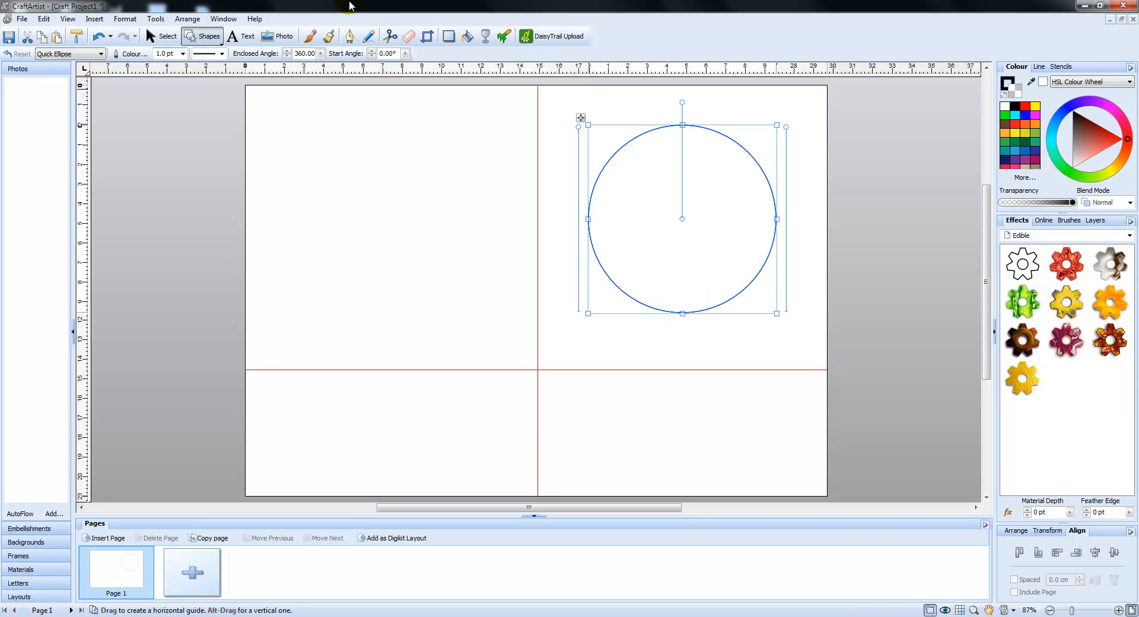
Add the curve text "Merry Christmas" along the circle's outline, starting at its upper left
click(241, 38)
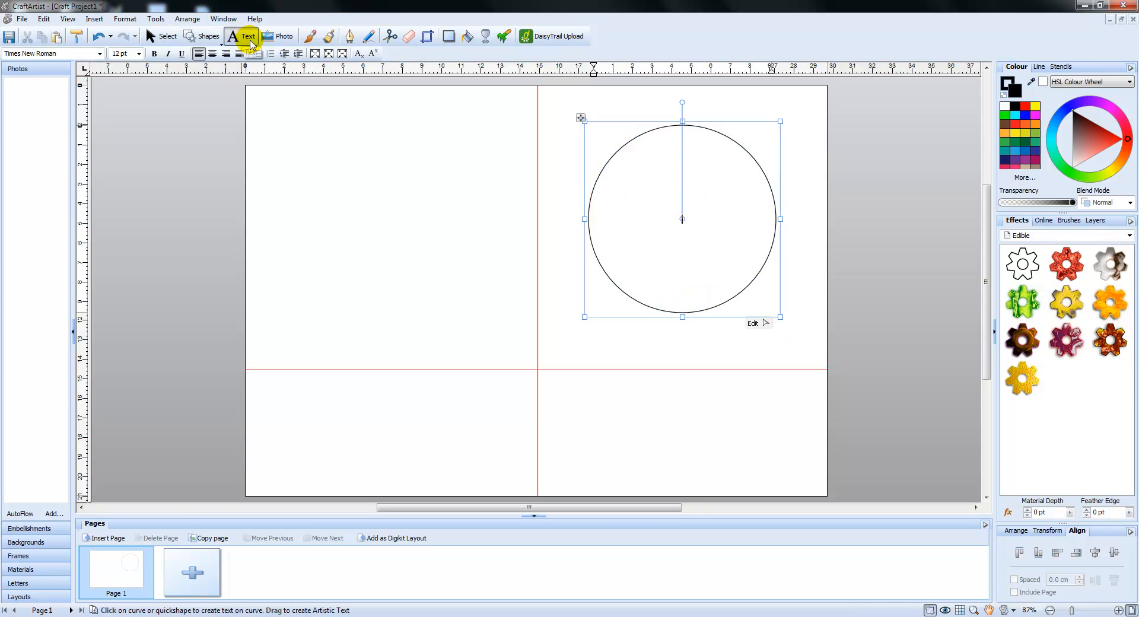
click(622, 142)
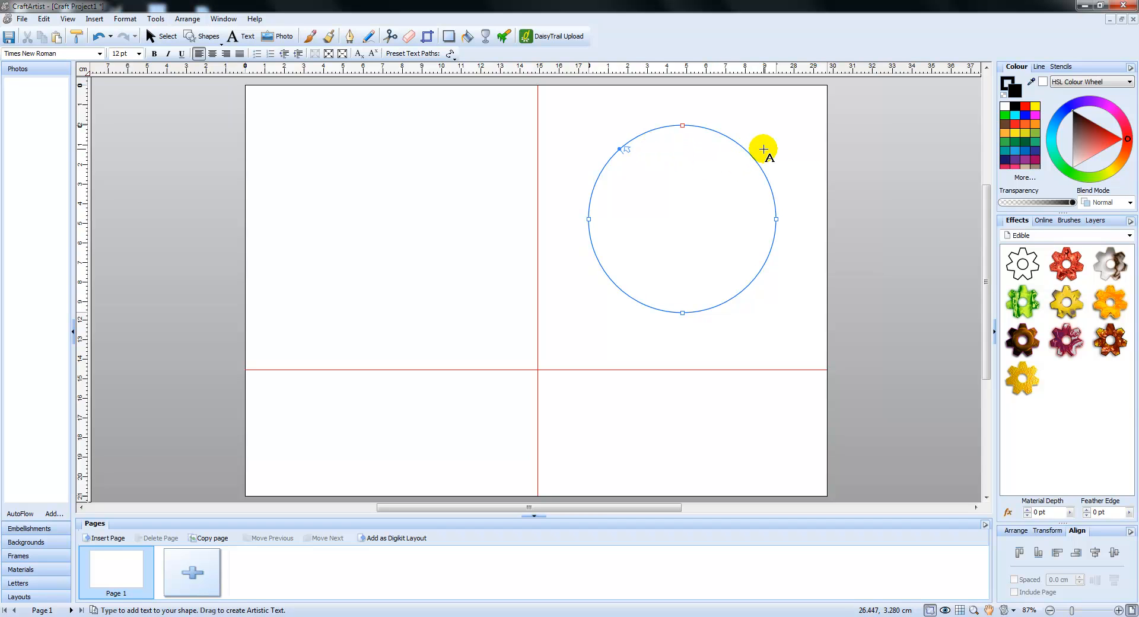
text(Marry Christm)
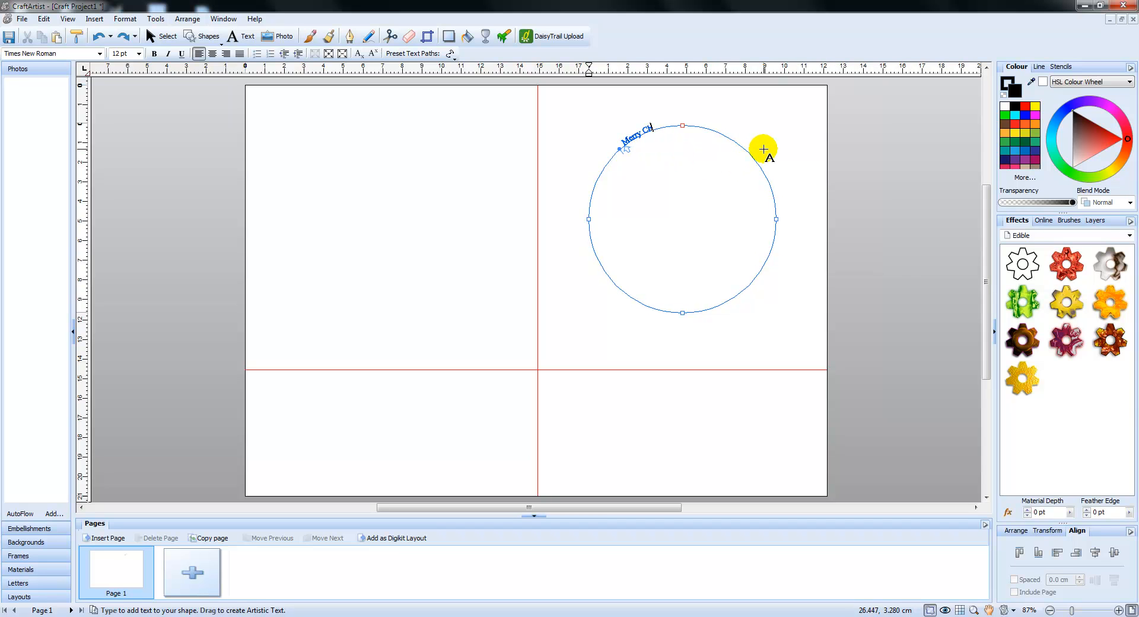
text(as)
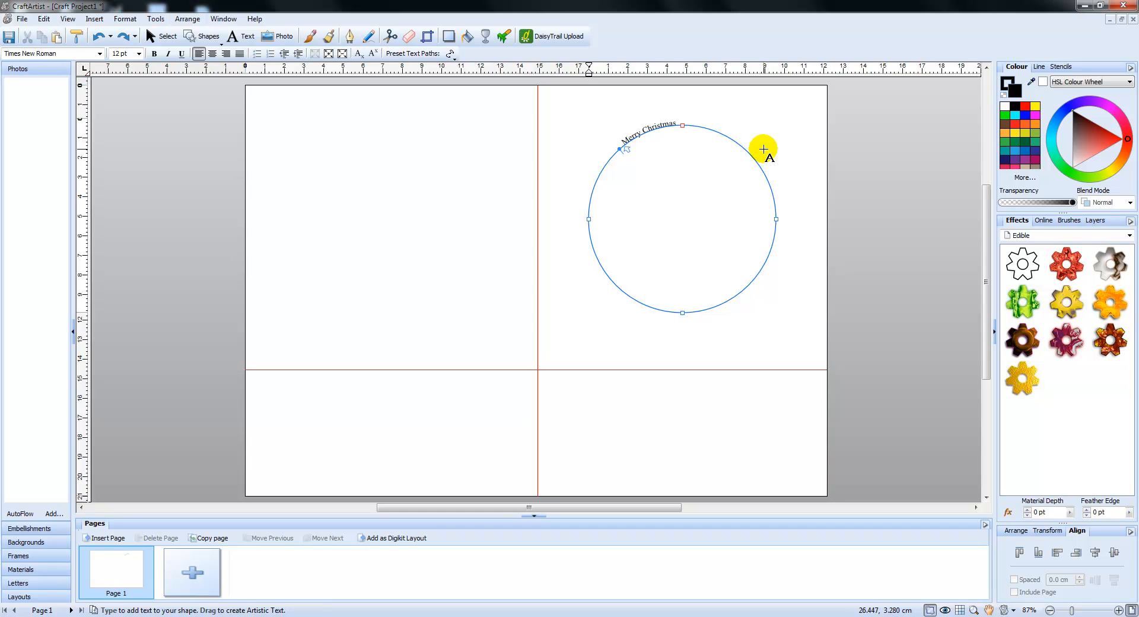
key(Escape)
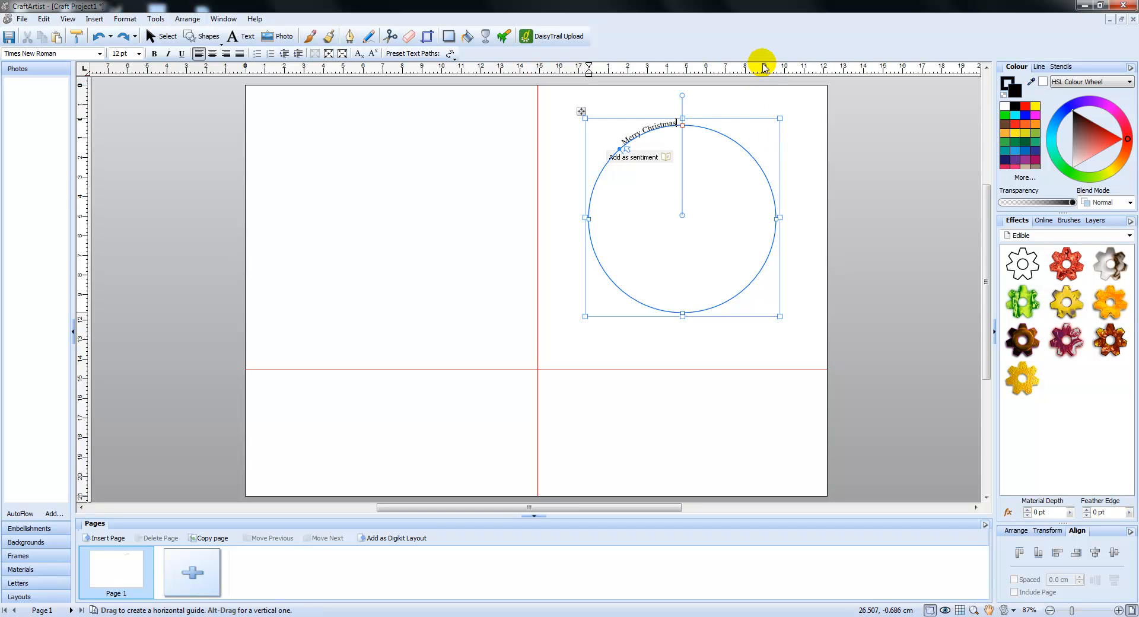
Slide the start point of the curved text along the circle so the greeting sits across its top
click(236, 40)
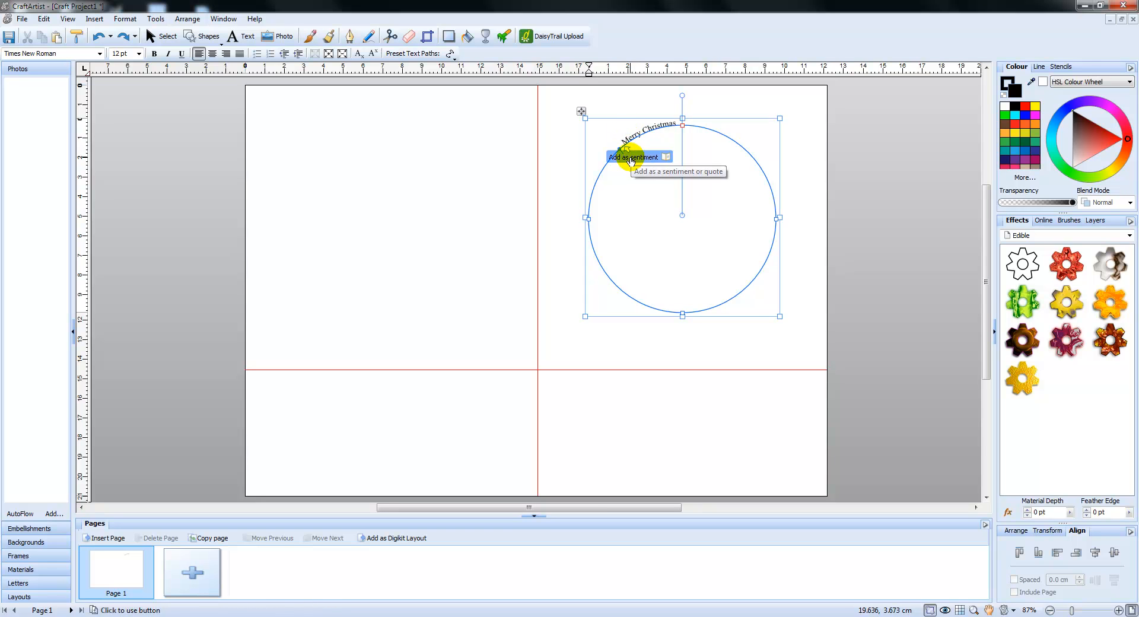
drag(626, 146, 654, 130)
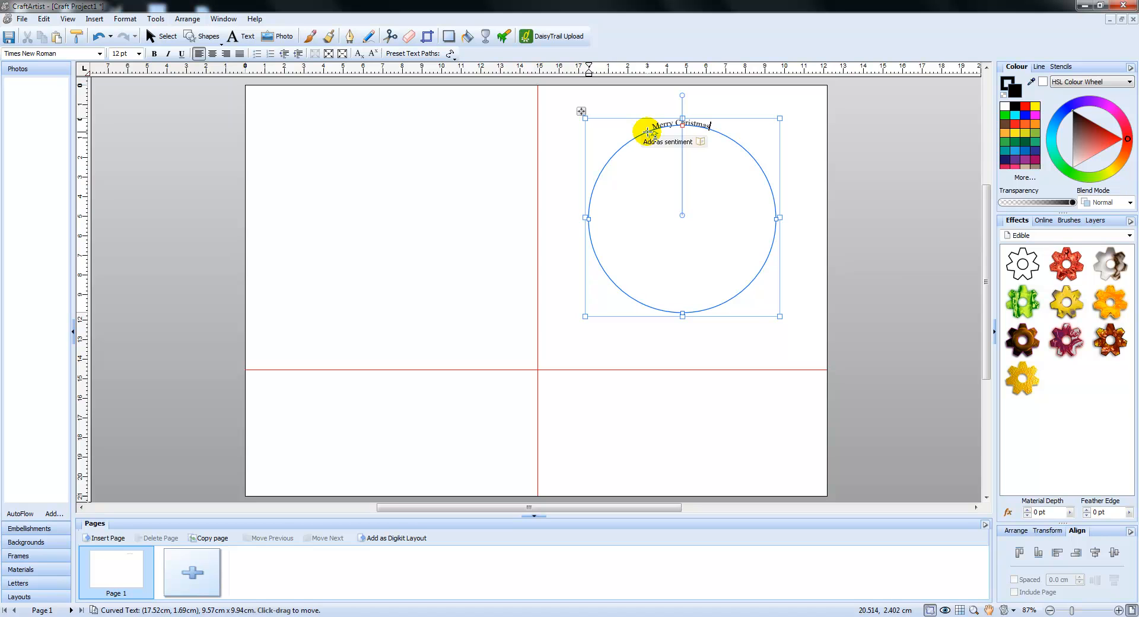
mouse_move(648, 132)
mouse_down()
mouse_move(652, 147)
mouse_move(646, 119)
mouse_up()
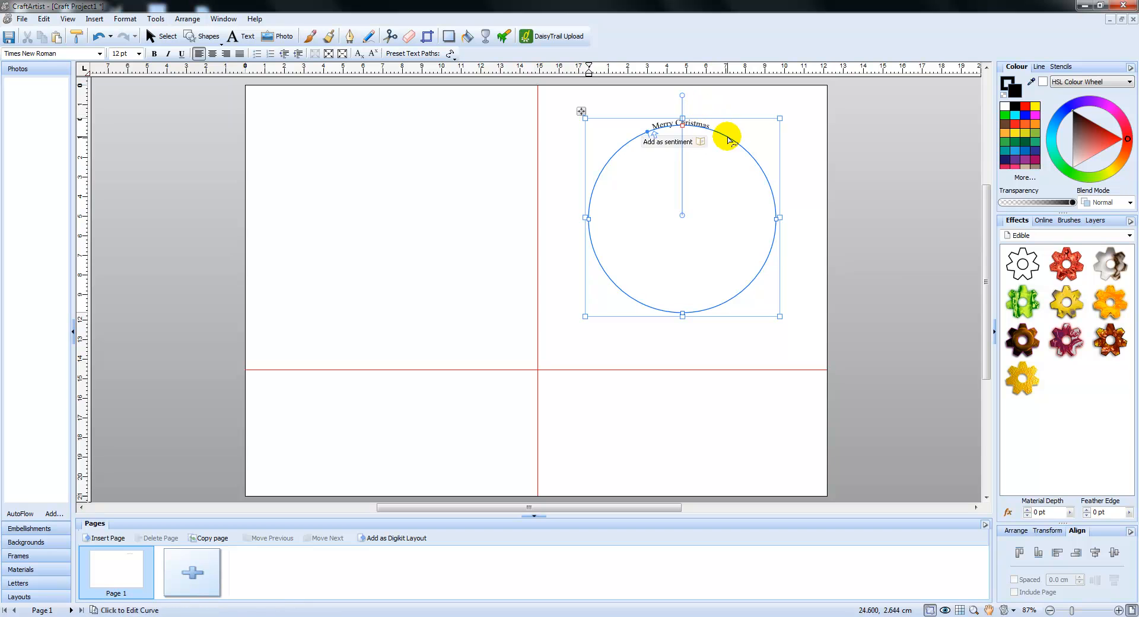
click(657, 137)
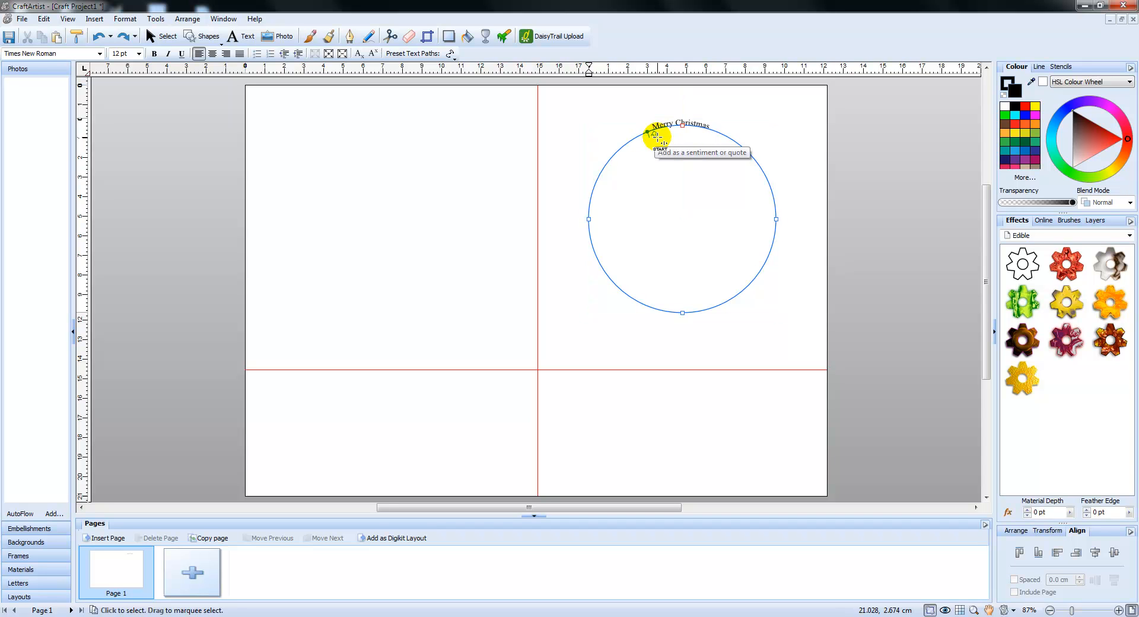
text(r)
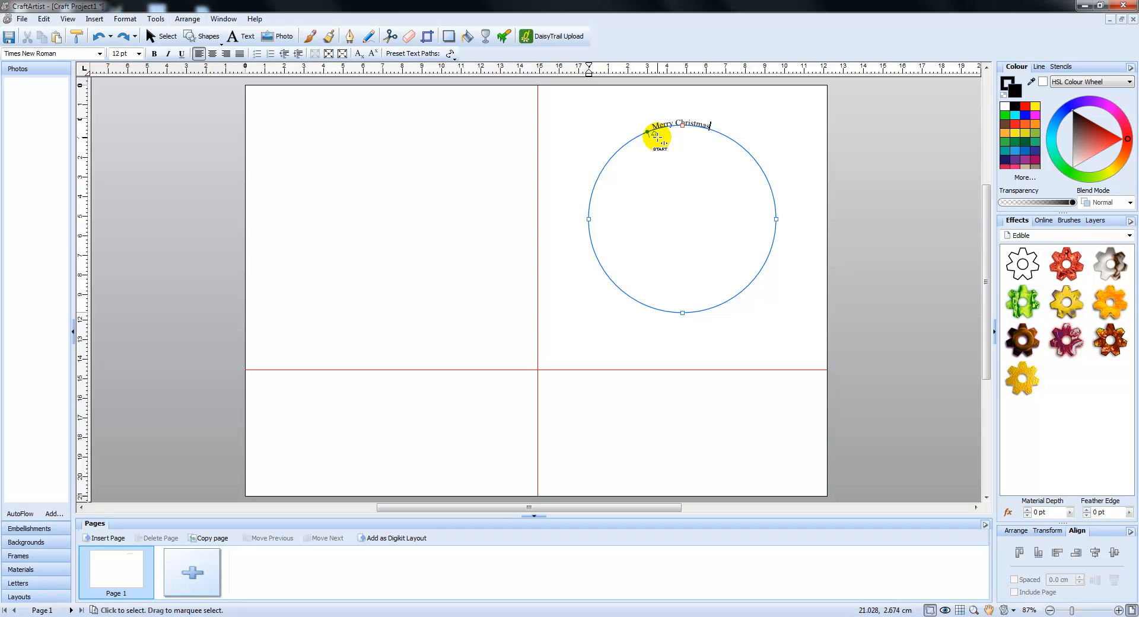
click(657, 136)
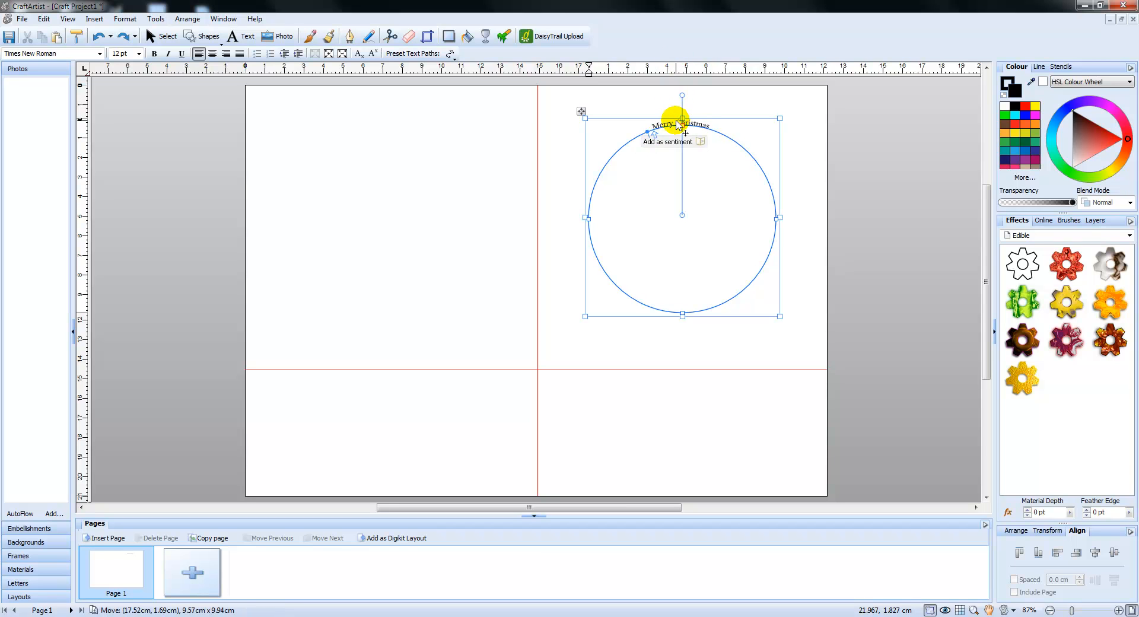
Edit the curved text in a separate window, pasting the greeting until "Merry Christmas" appears five times with spacing between
key(ctrl+a)
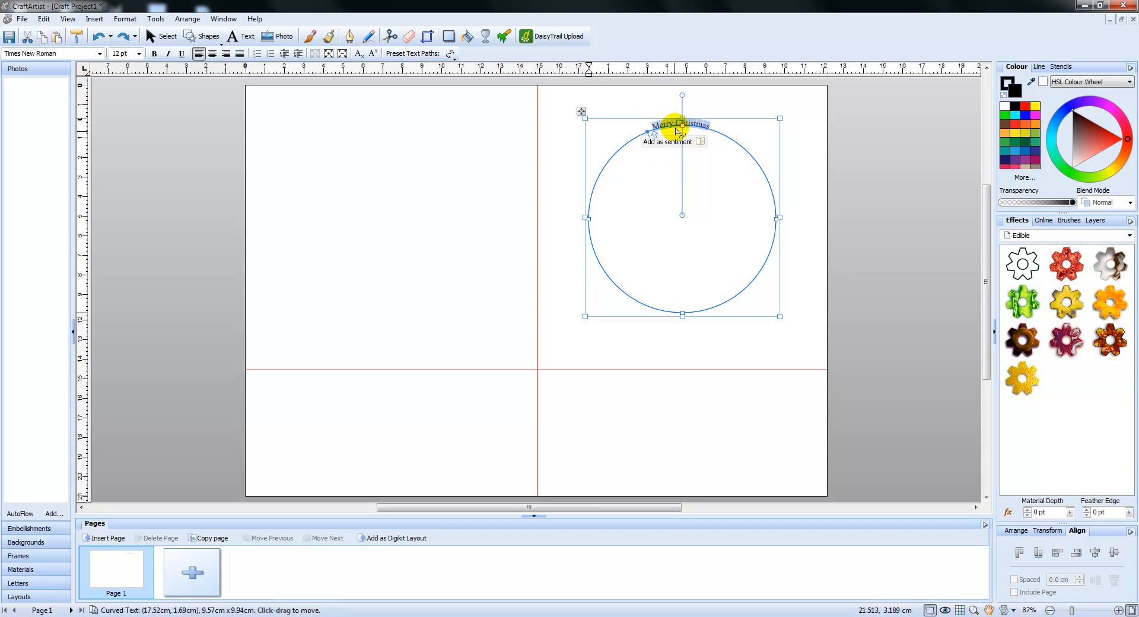
right_click(675, 122)
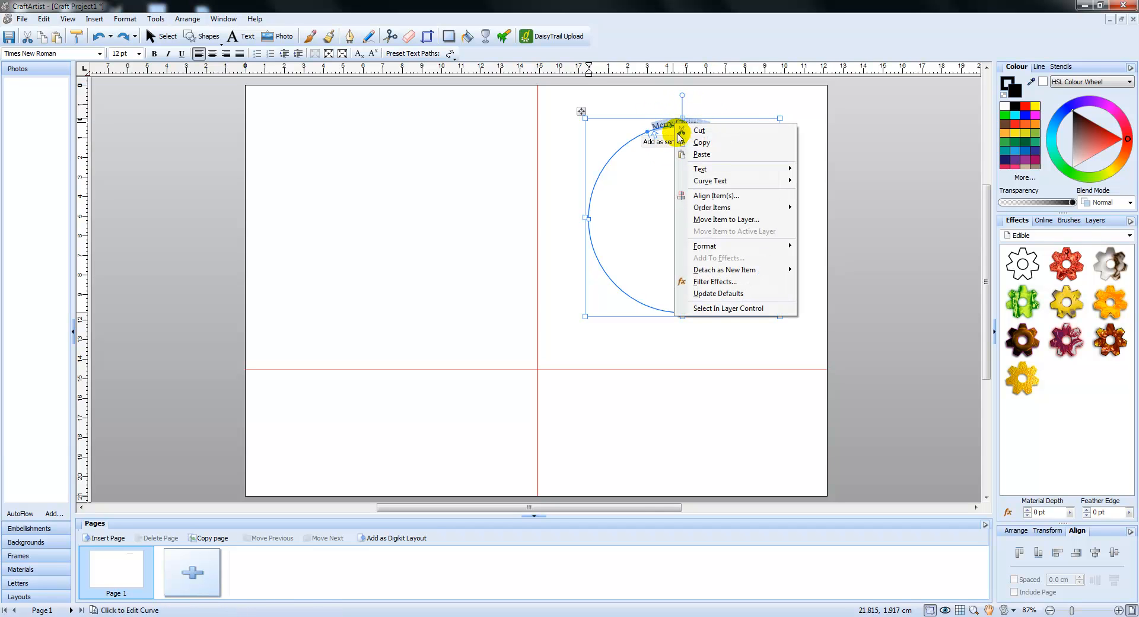
mouse_move(700, 171)
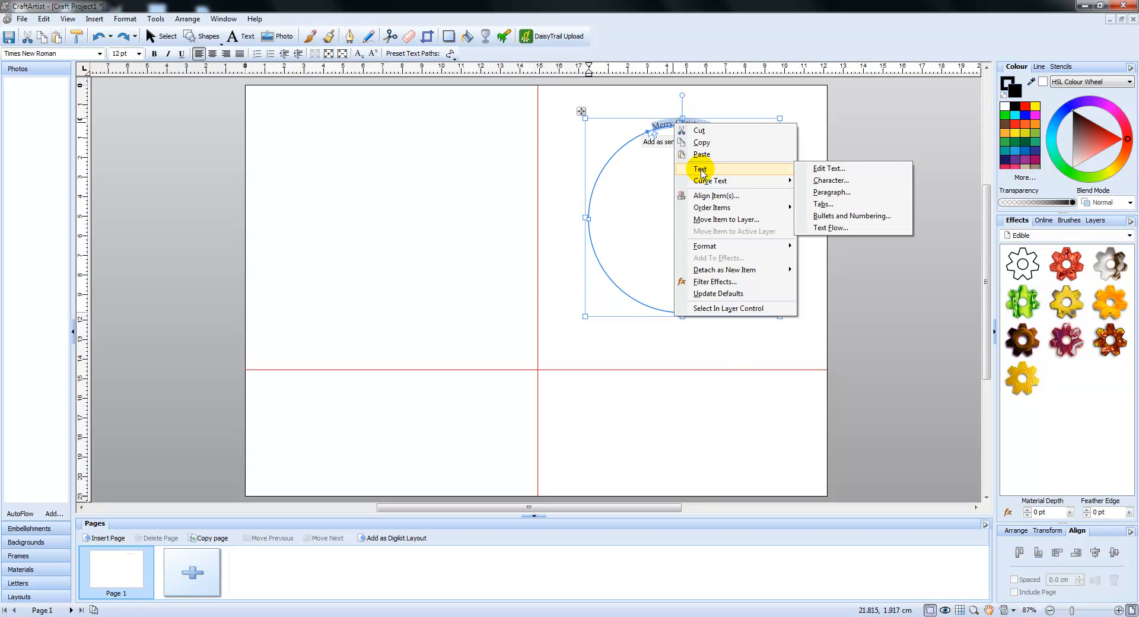
click(830, 171)
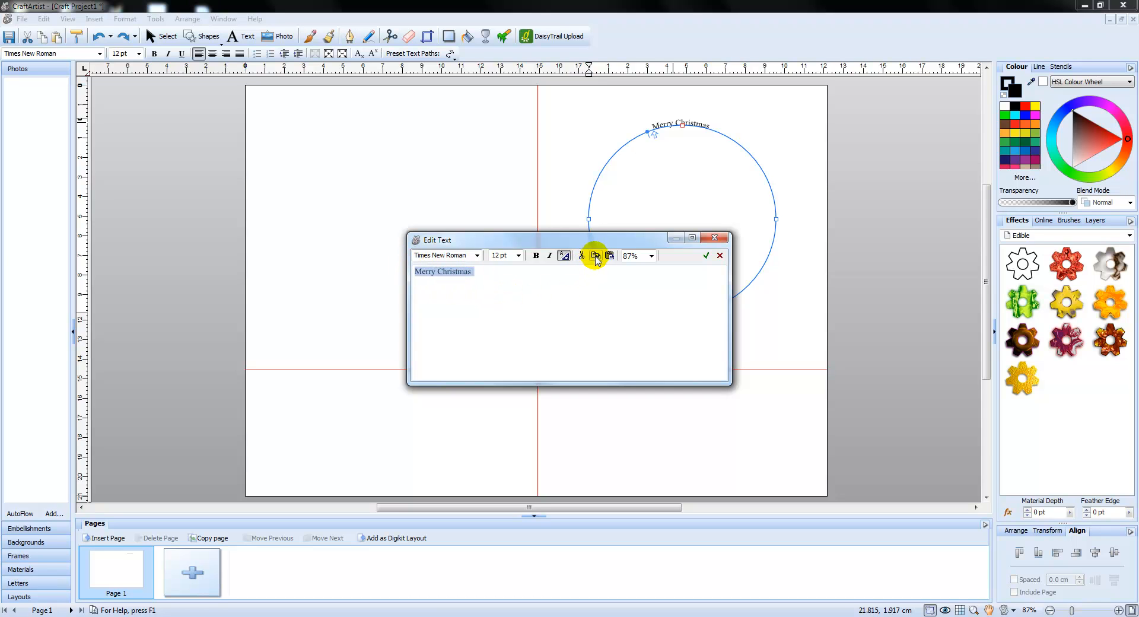
click(485, 272)
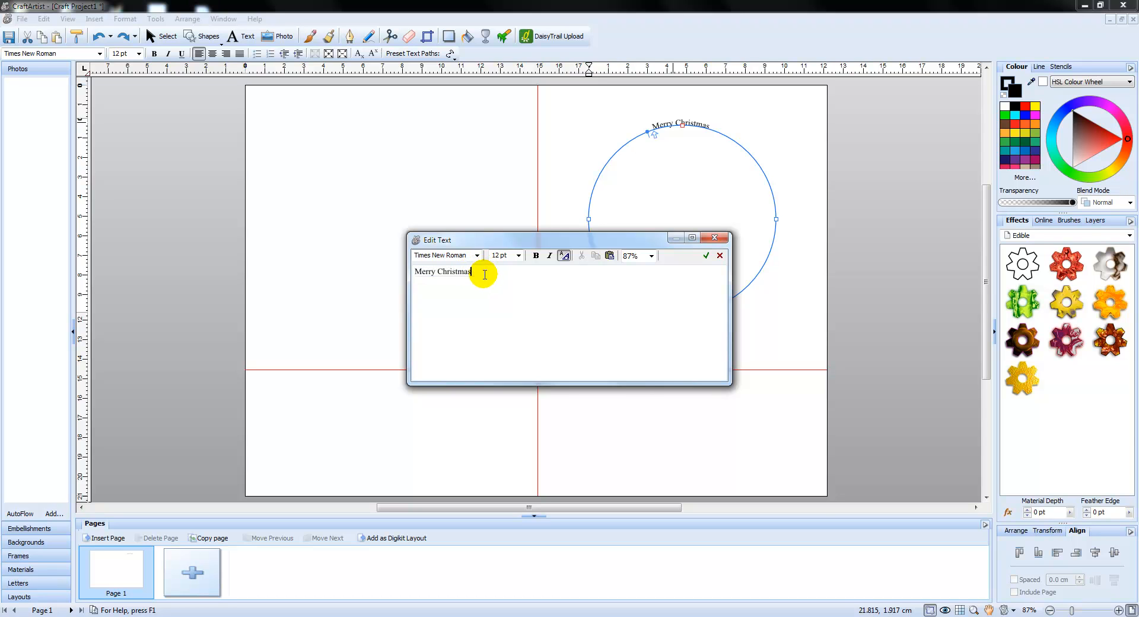
click(610, 256)
click(534, 272)
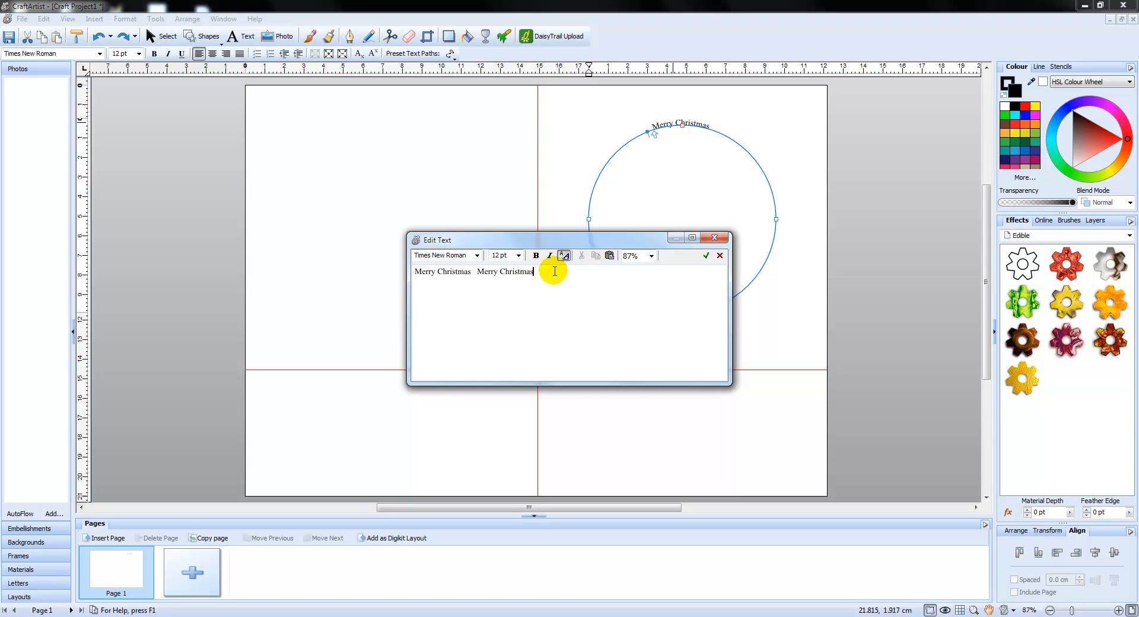
click(610, 255)
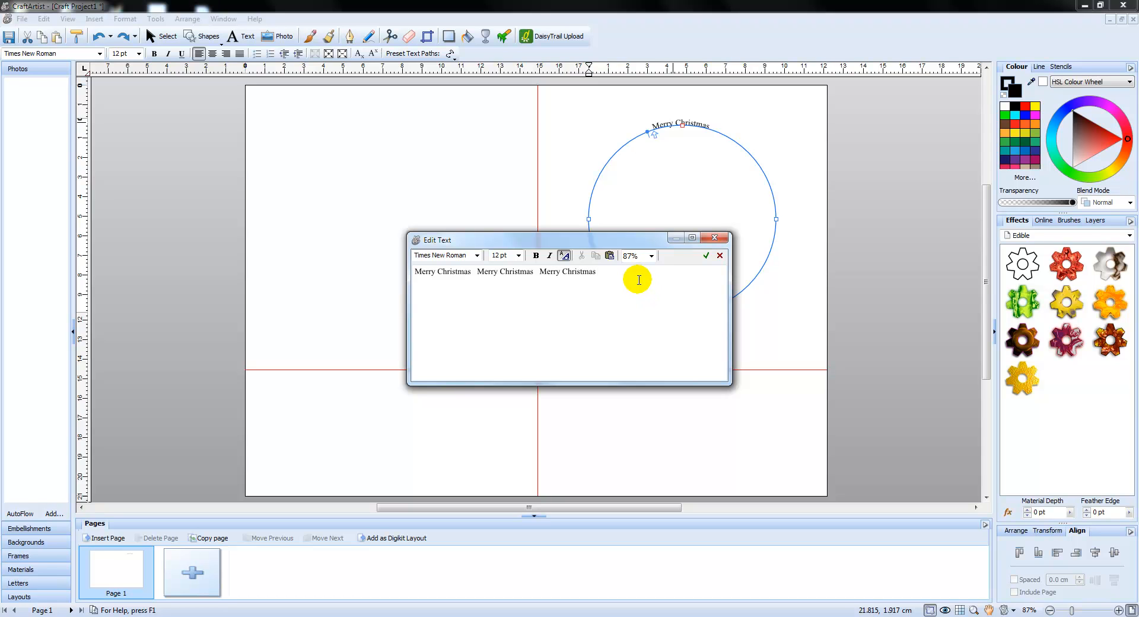
click(610, 256)
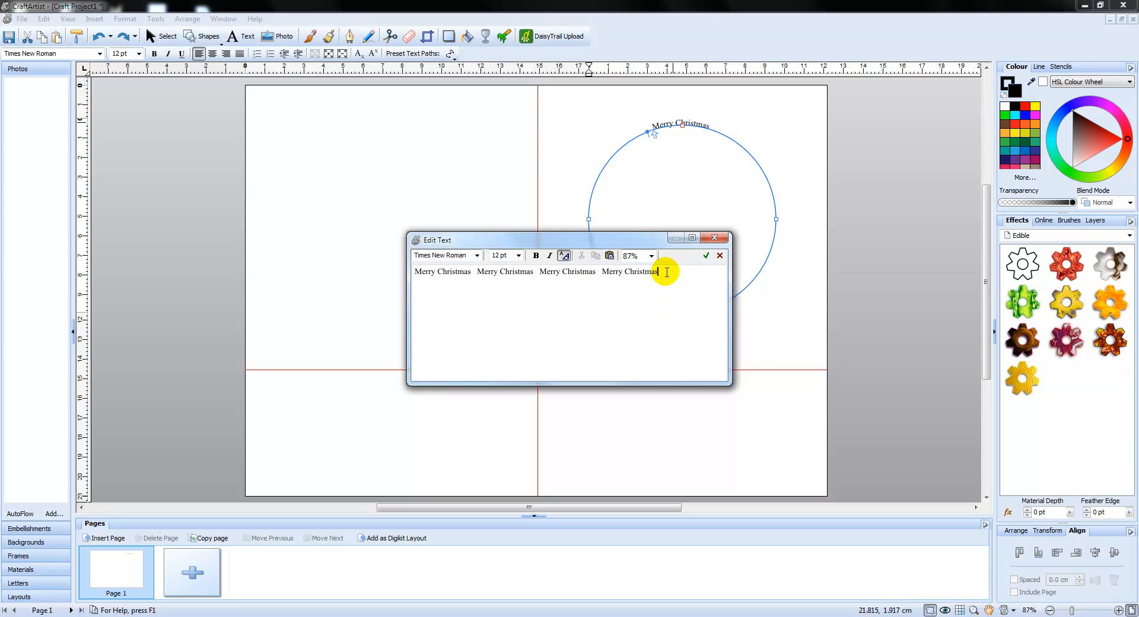
click(609, 255)
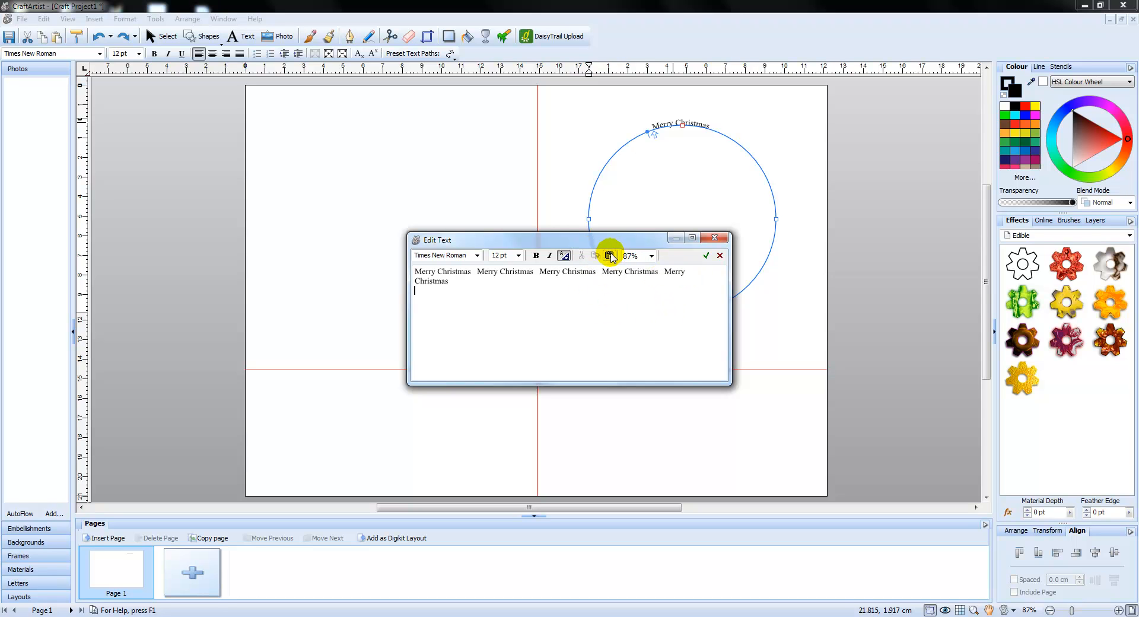
click(706, 256)
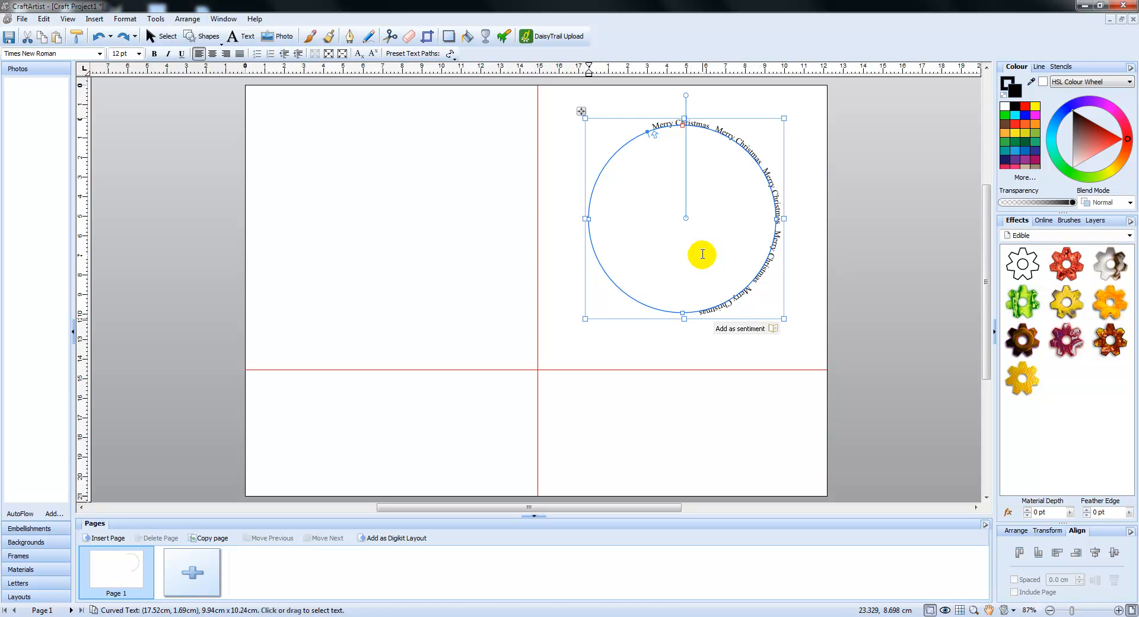
Change the font of all the curved text to CK Holiday Spirit
key(ctrl+a)
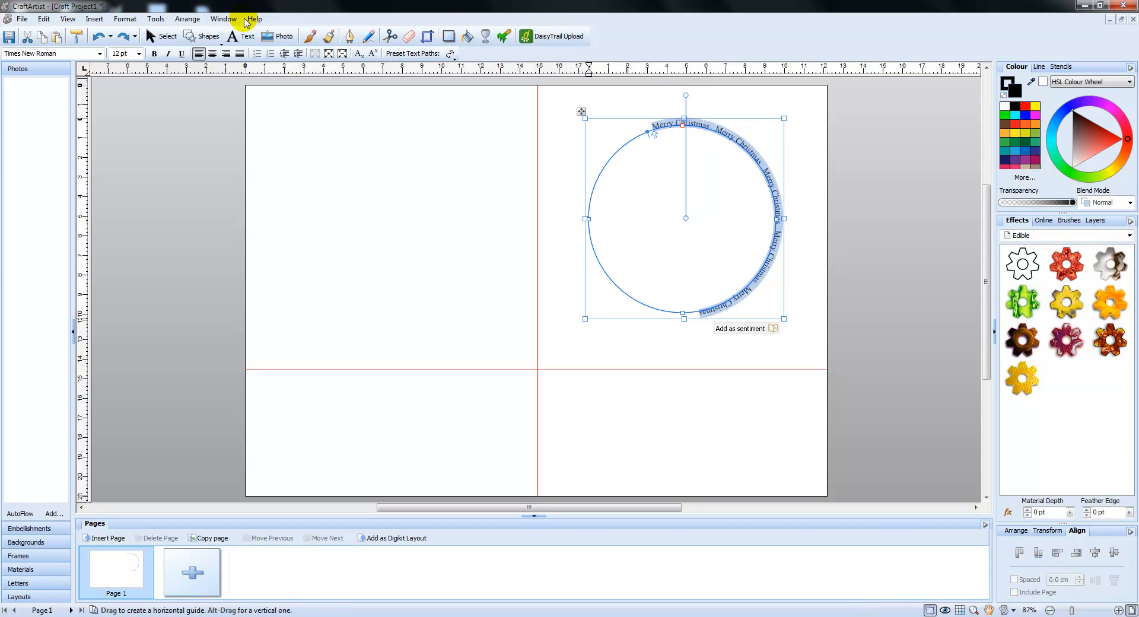
click(99, 54)
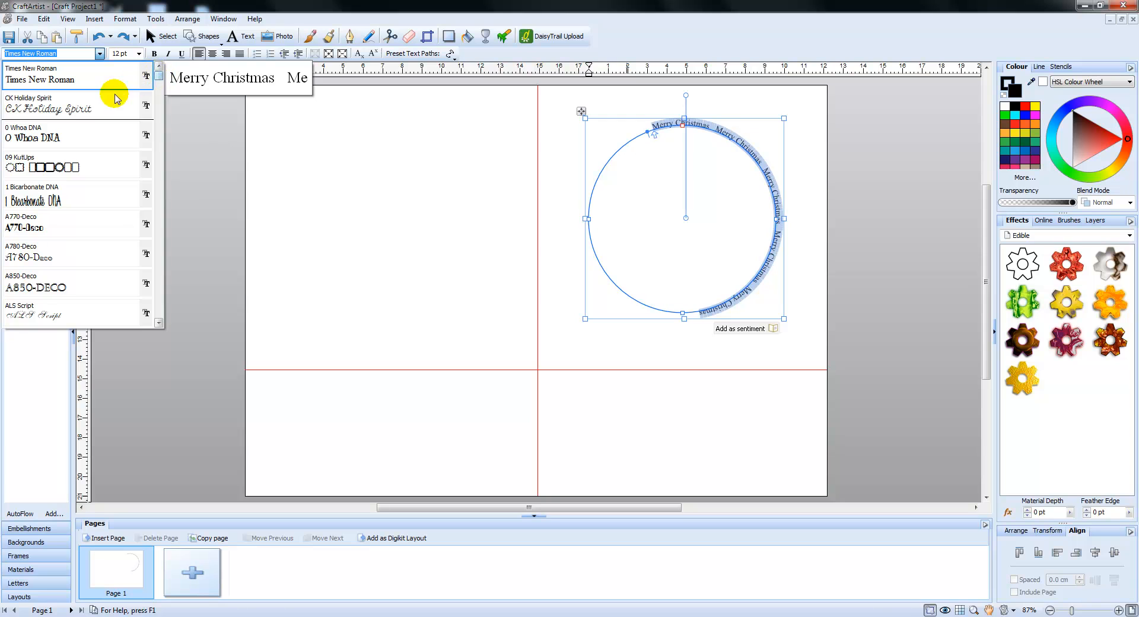
click(83, 108)
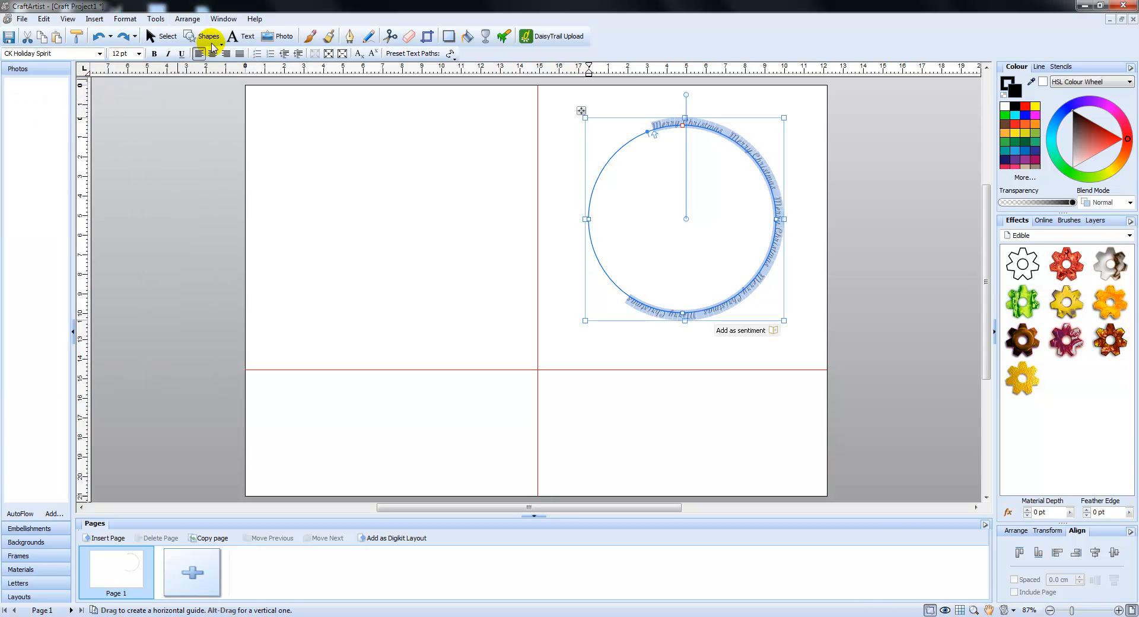
Enlarge the curved text to 18 pt and fine-tune its size to 18.5 pt
click(140, 54)
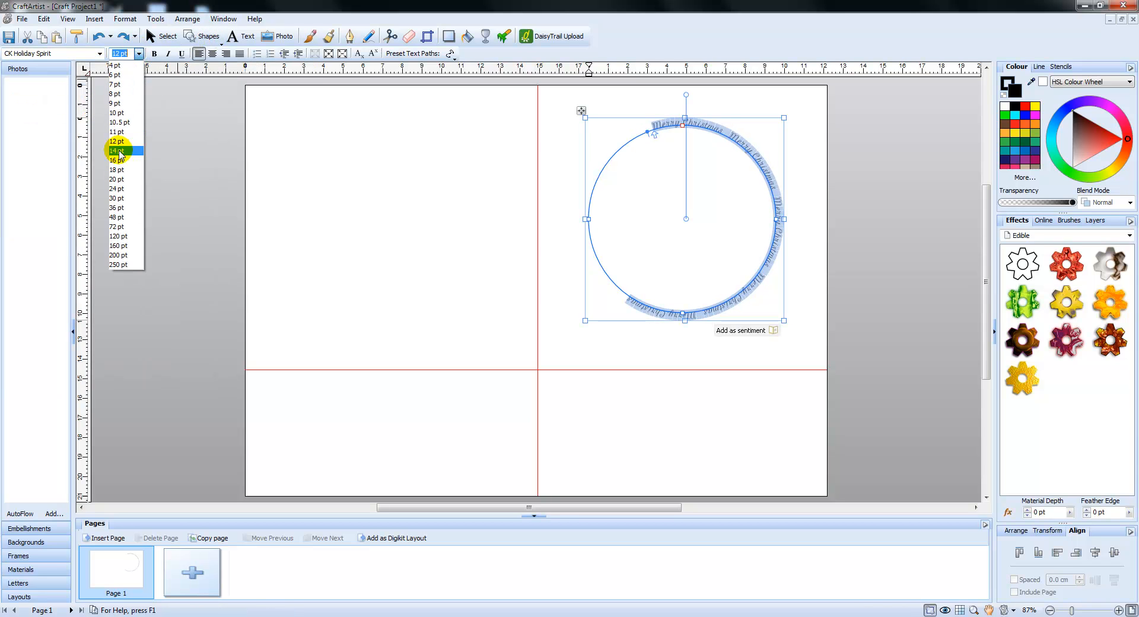
click(116, 170)
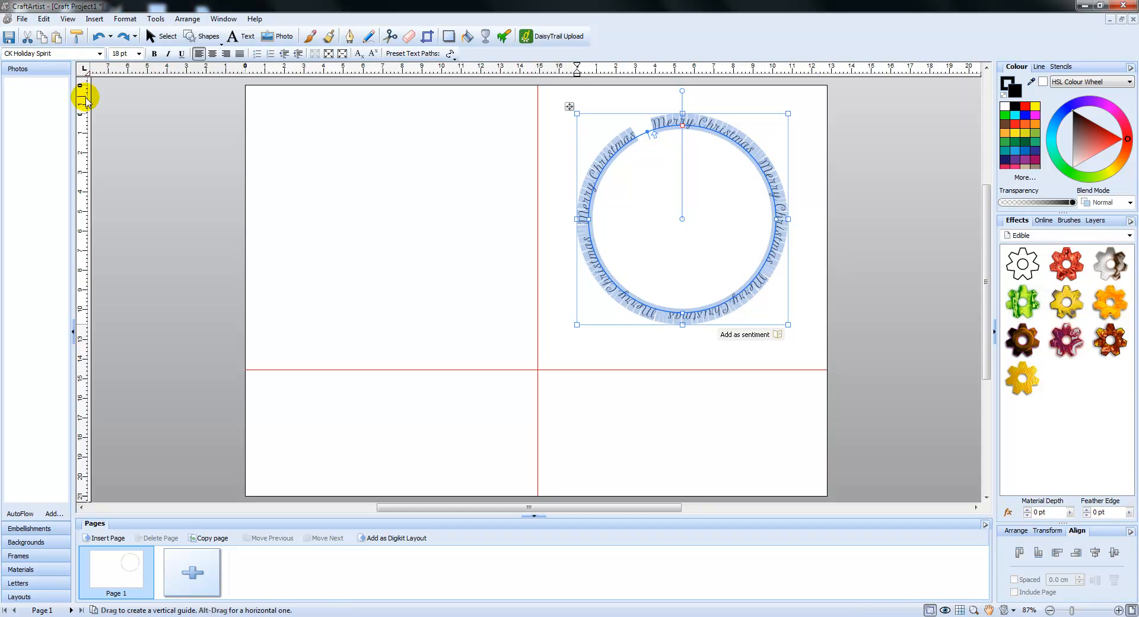
click(130, 53)
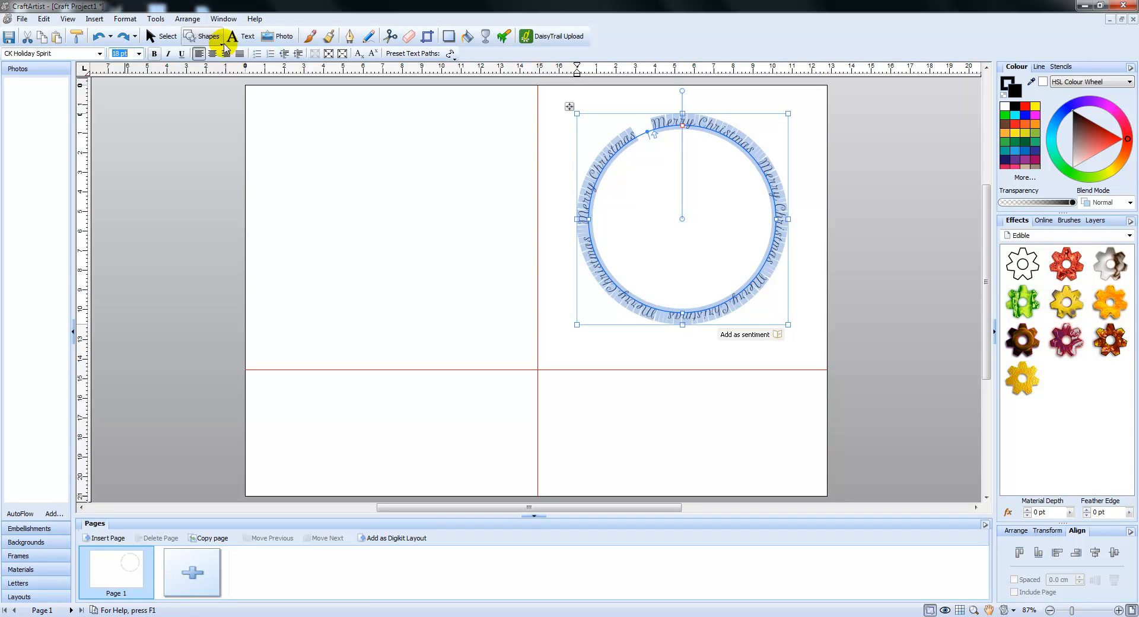
text(18.5)
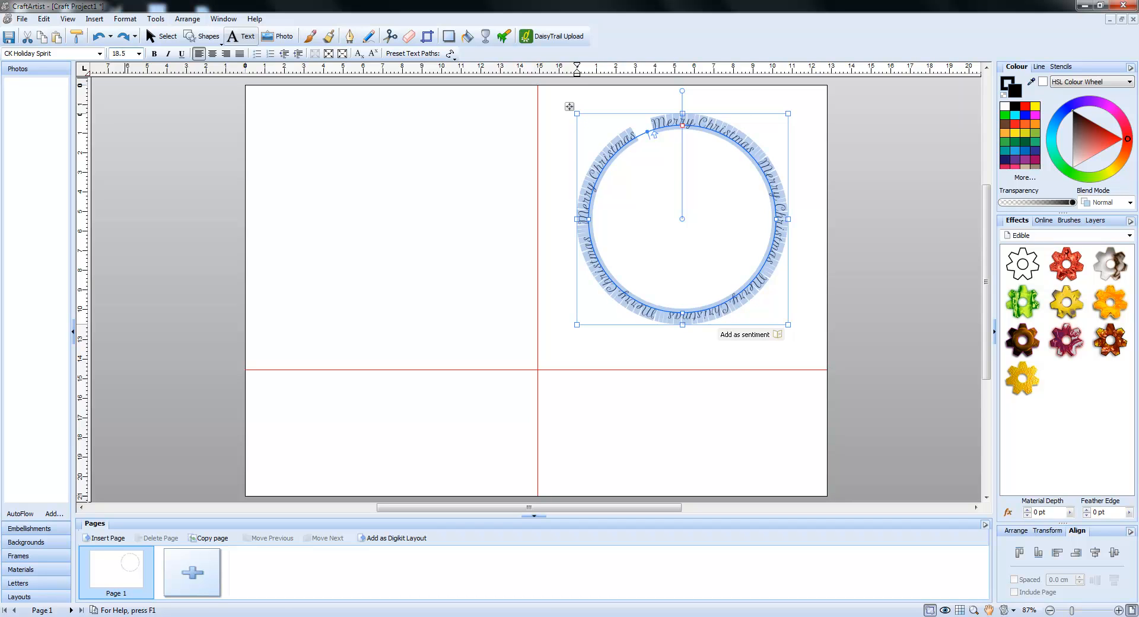
key(Return)
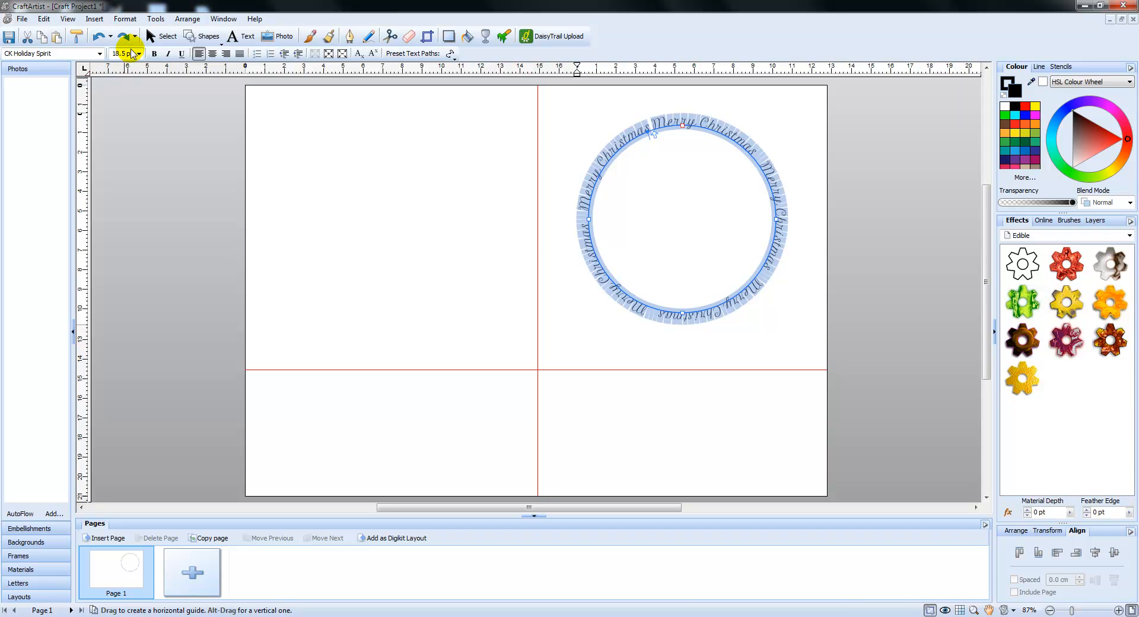
Set the curved text size to 18.1 pt and slide its start point slightly counter-clockwise along the circle
drag(133, 54, 100, 54)
text(1)
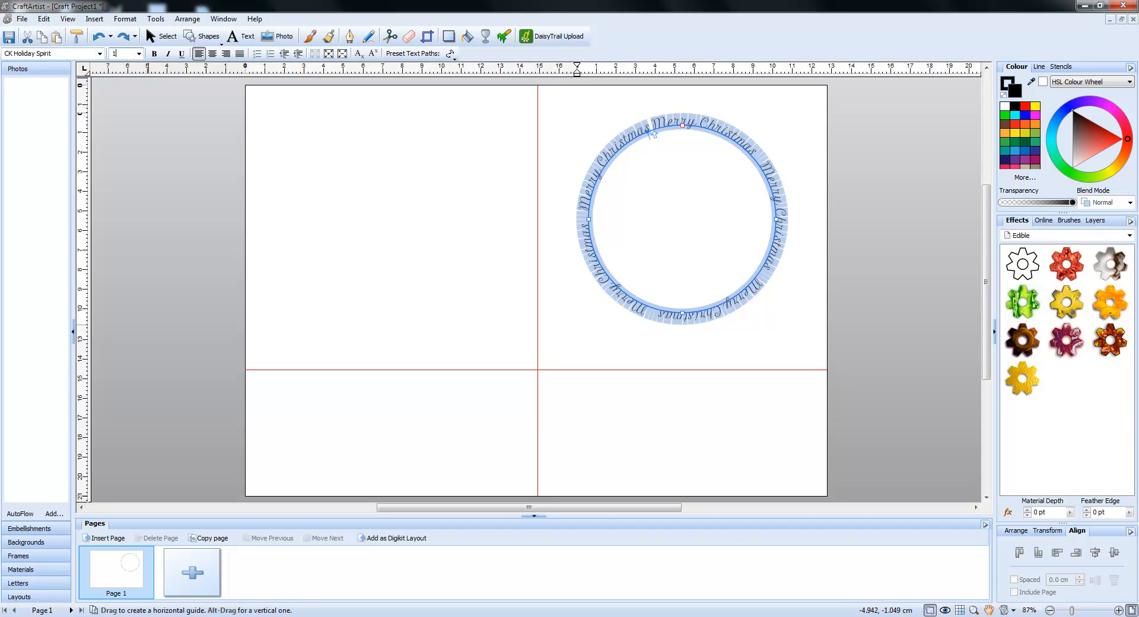
text(8.1)
key(Return)
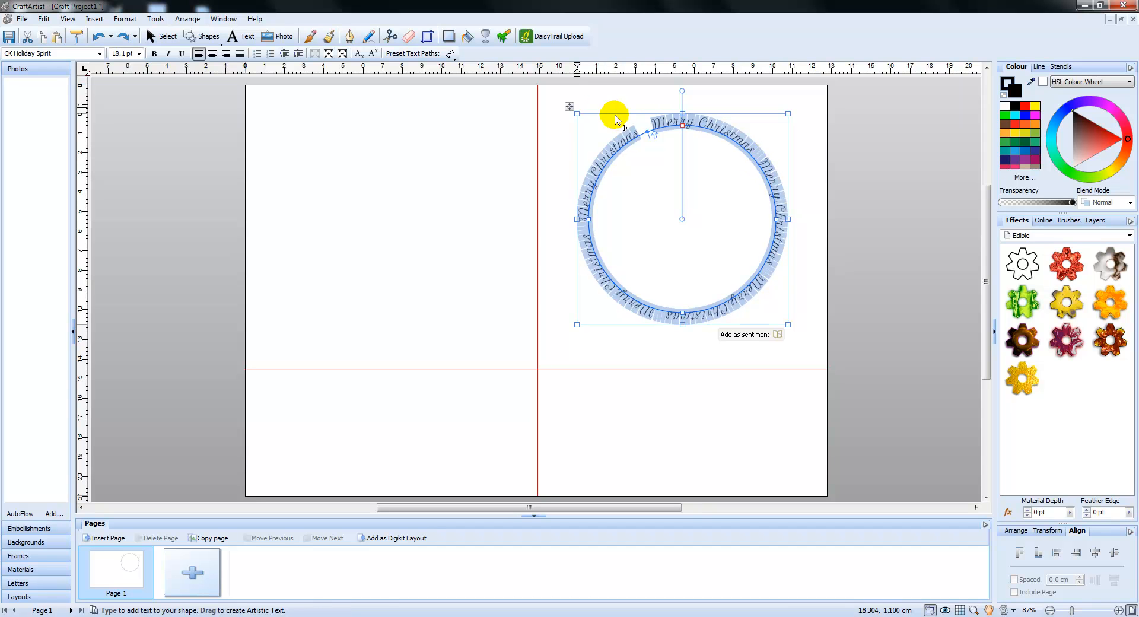
click(645, 138)
drag(645, 138, 641, 143)
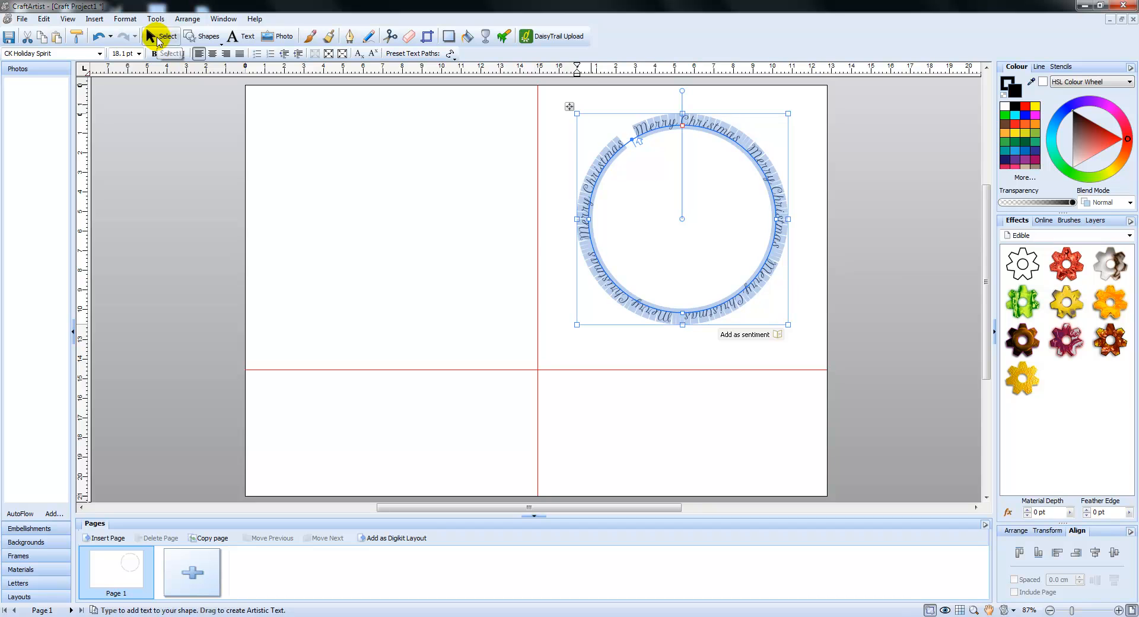
Select the curved text as an object, fill it with red and choose dark green as its line colour
click(157, 39)
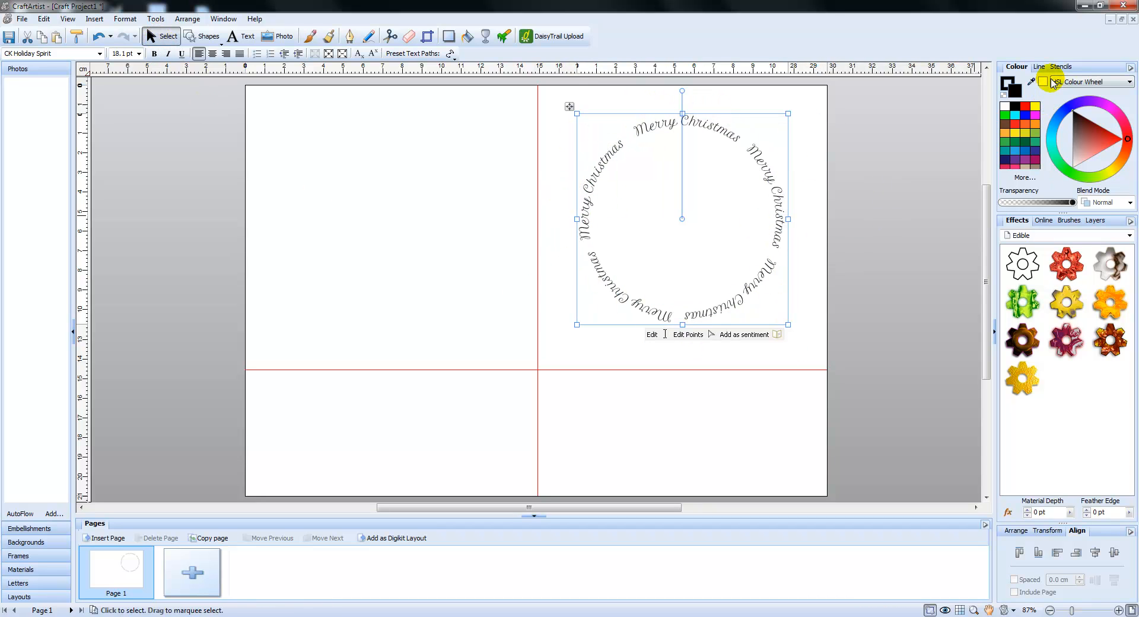
click(1025, 107)
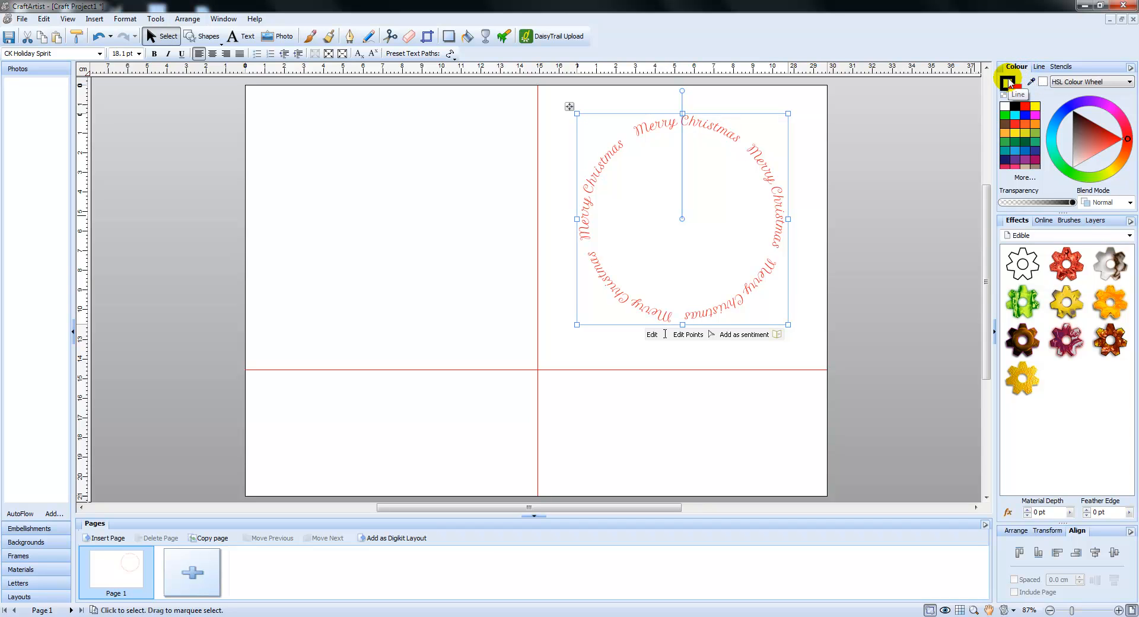
click(1007, 82)
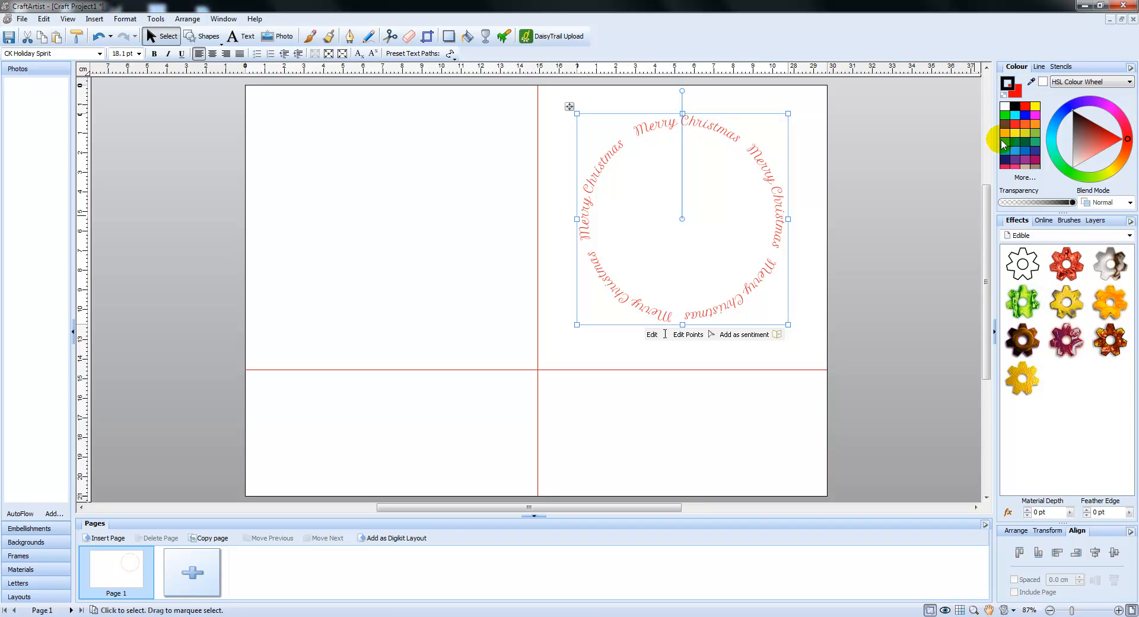
click(1014, 141)
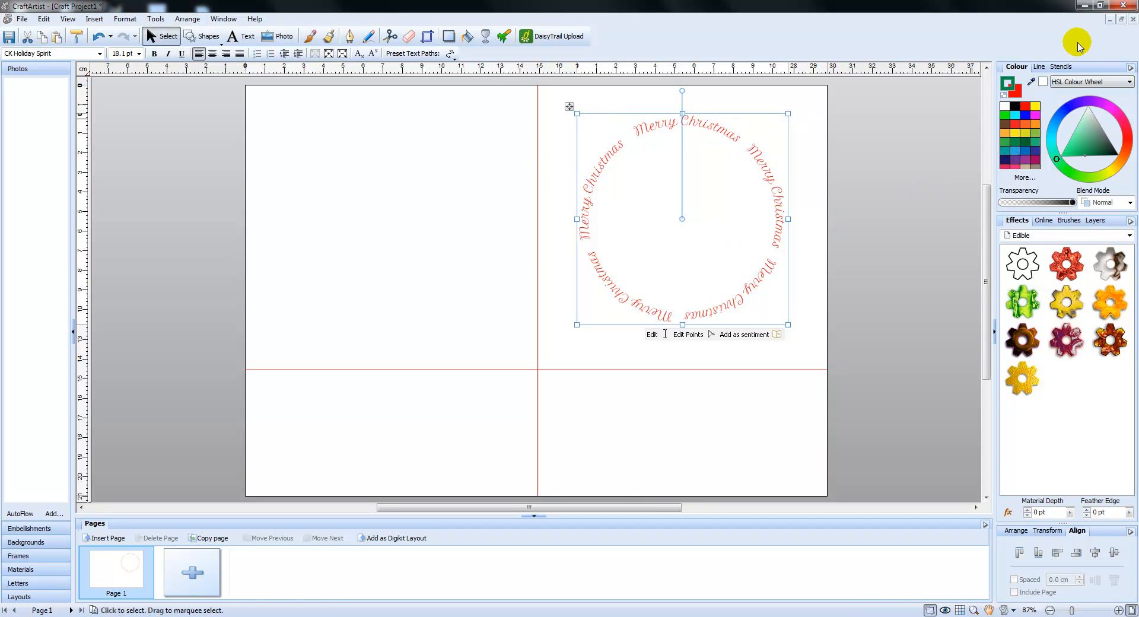
Outline the curved text, trying line widths of 0.5 pt and 0.1 pt before entering 0.3 pt
click(1039, 68)
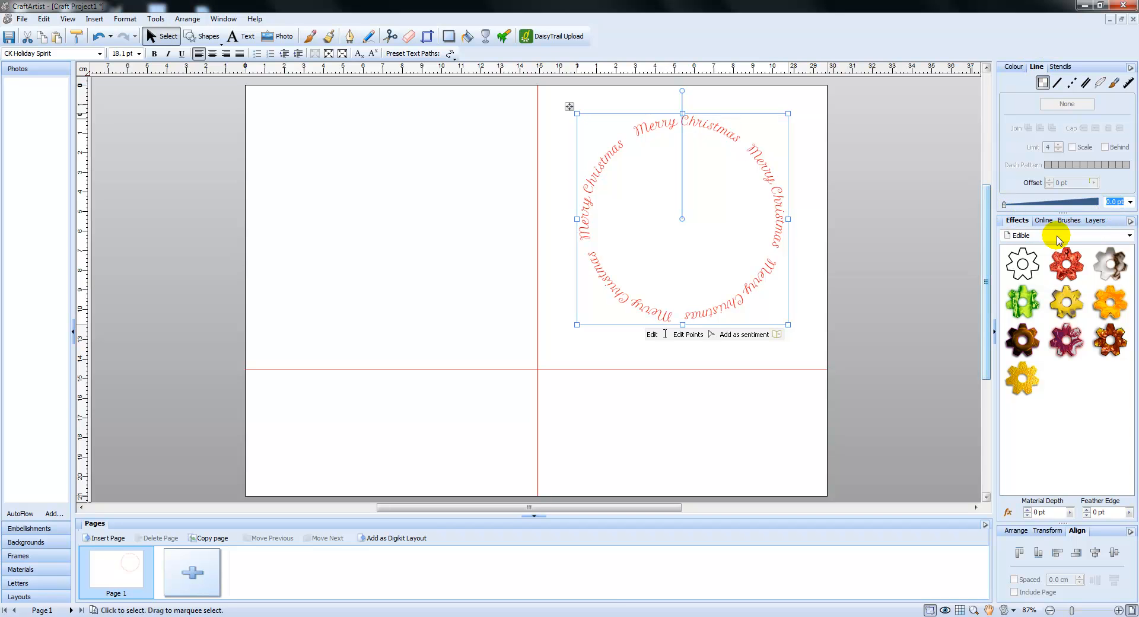
click(1132, 204)
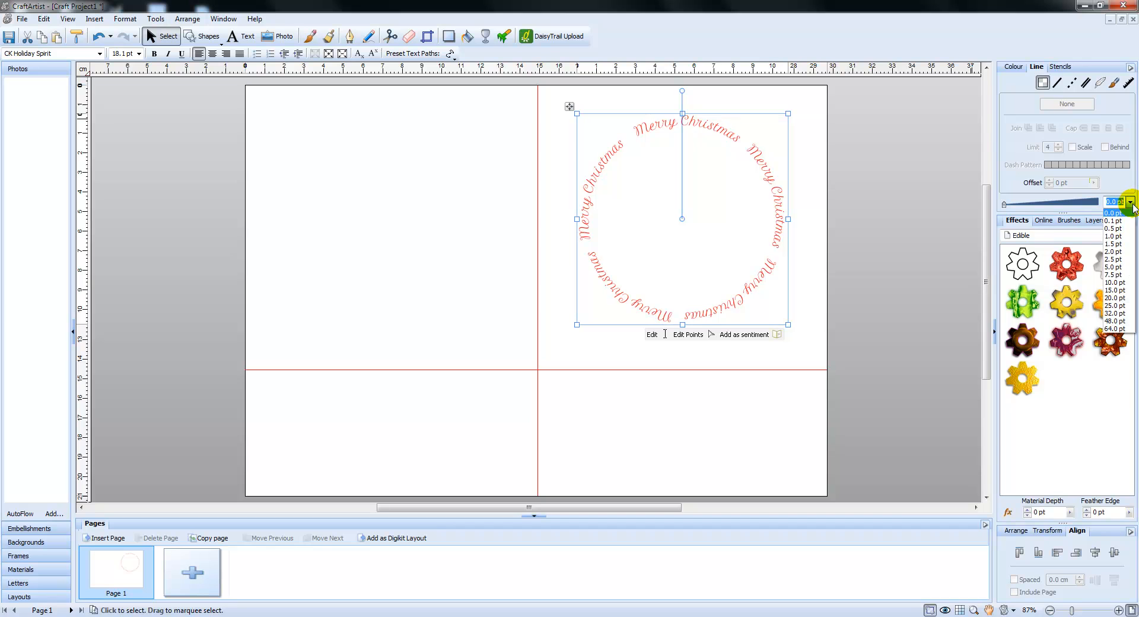
click(1119, 230)
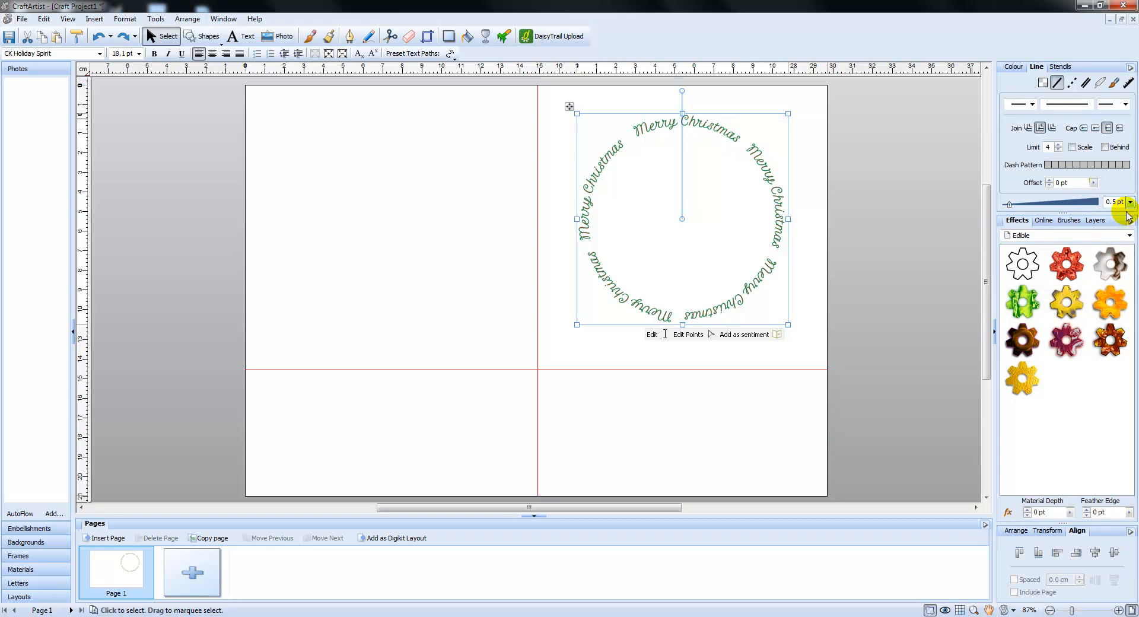
click(1132, 202)
click(1122, 223)
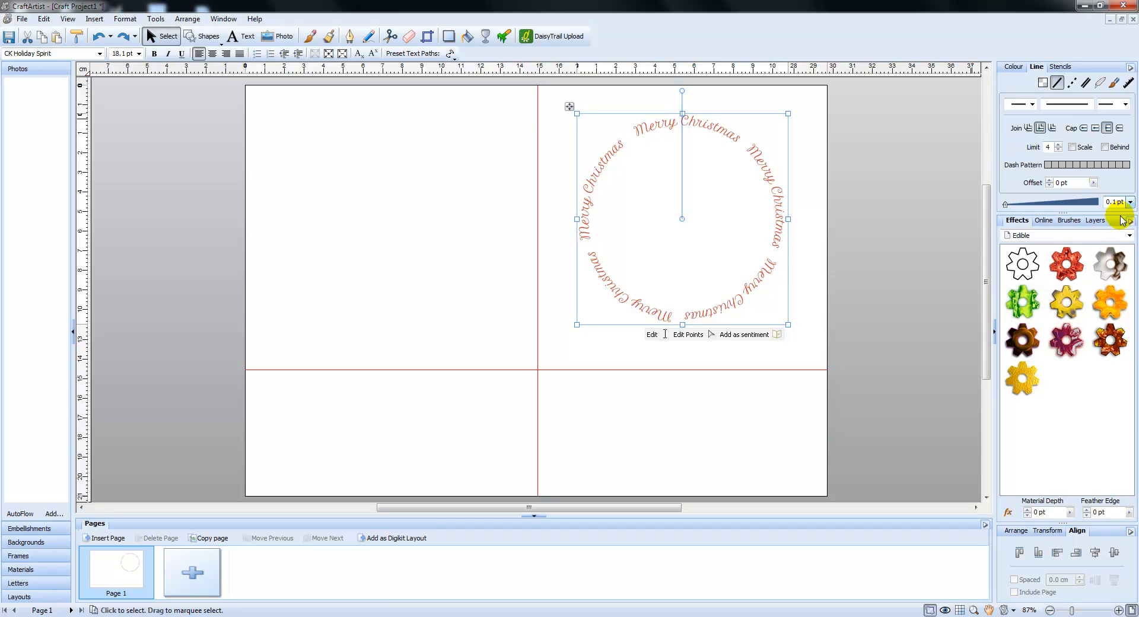
text(0.3)
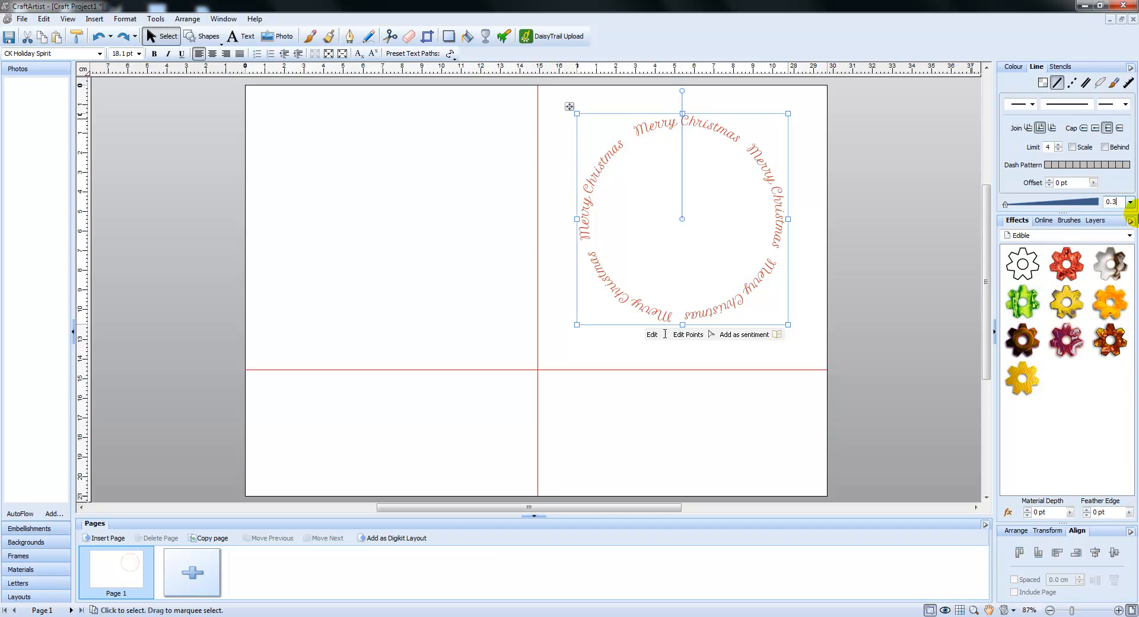
key(Return)
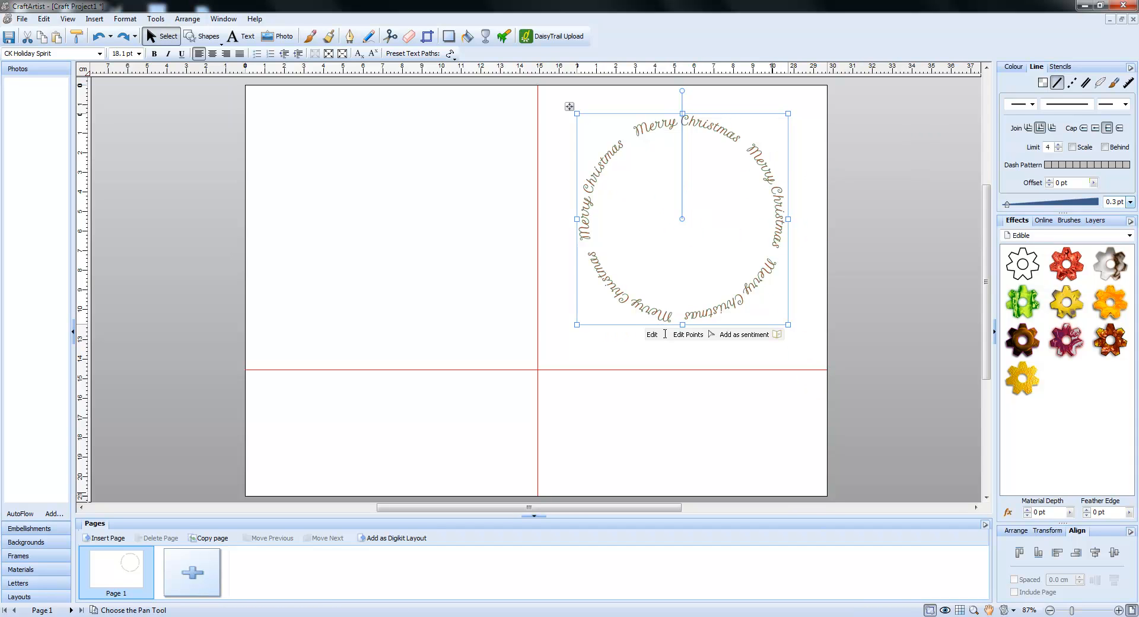
Inspect the lettering up close and reduce the curved text's outline width to 0.2 pt
click(1118, 611)
click(1118, 610)
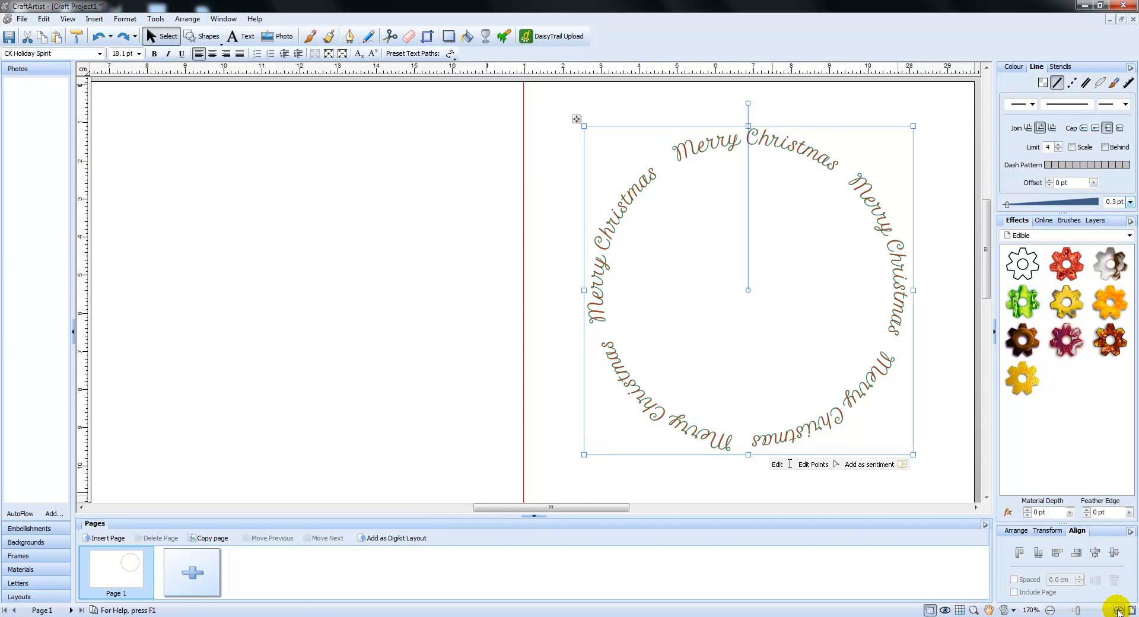
click(1118, 610)
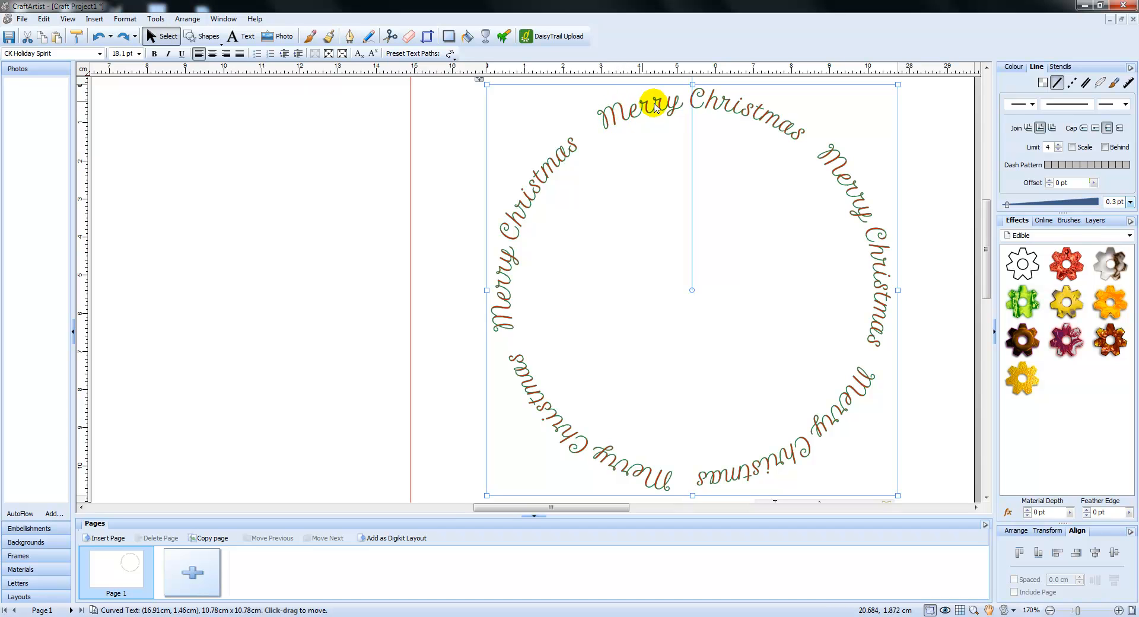
click(1107, 202)
text(0)
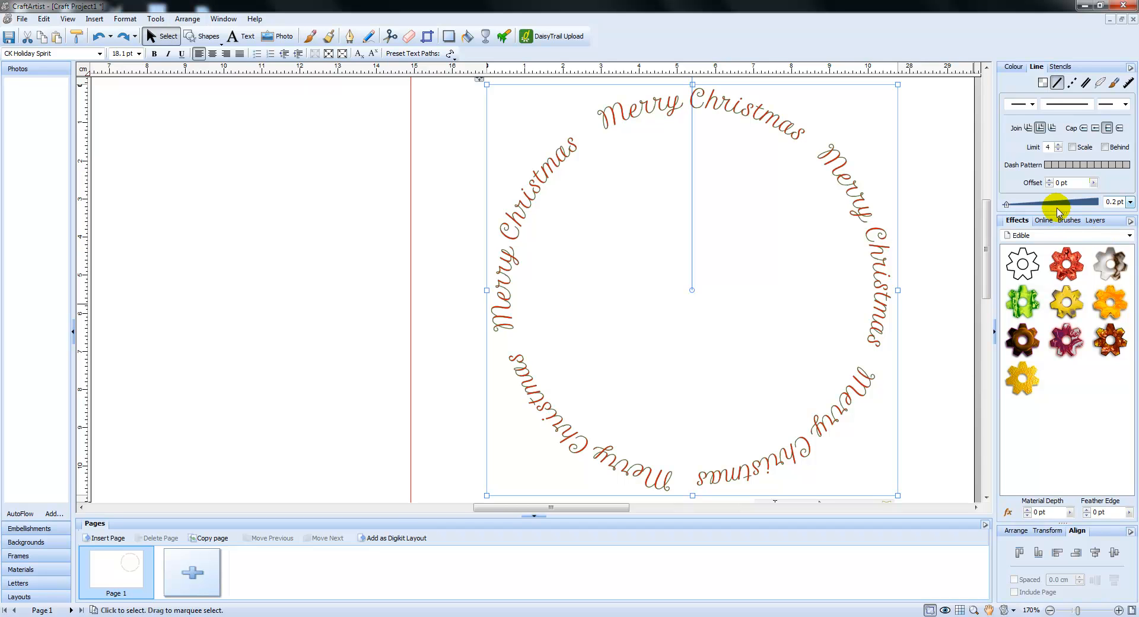
click(1132, 610)
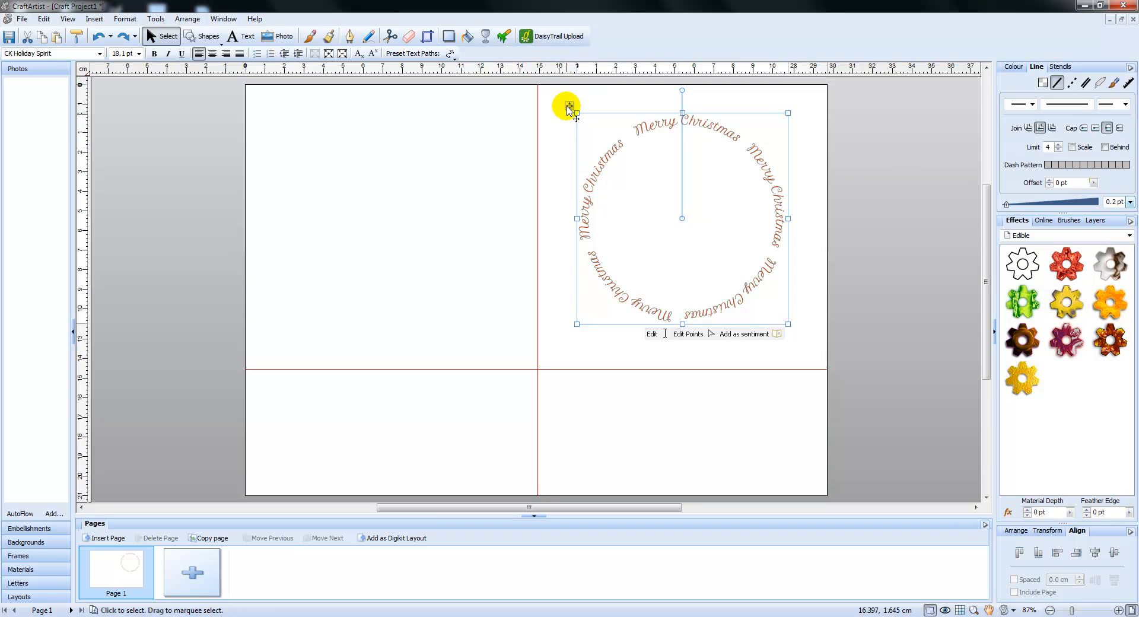
Move the ring of greeting text across to the page's upper-left section
drag(564, 104, 267, 113)
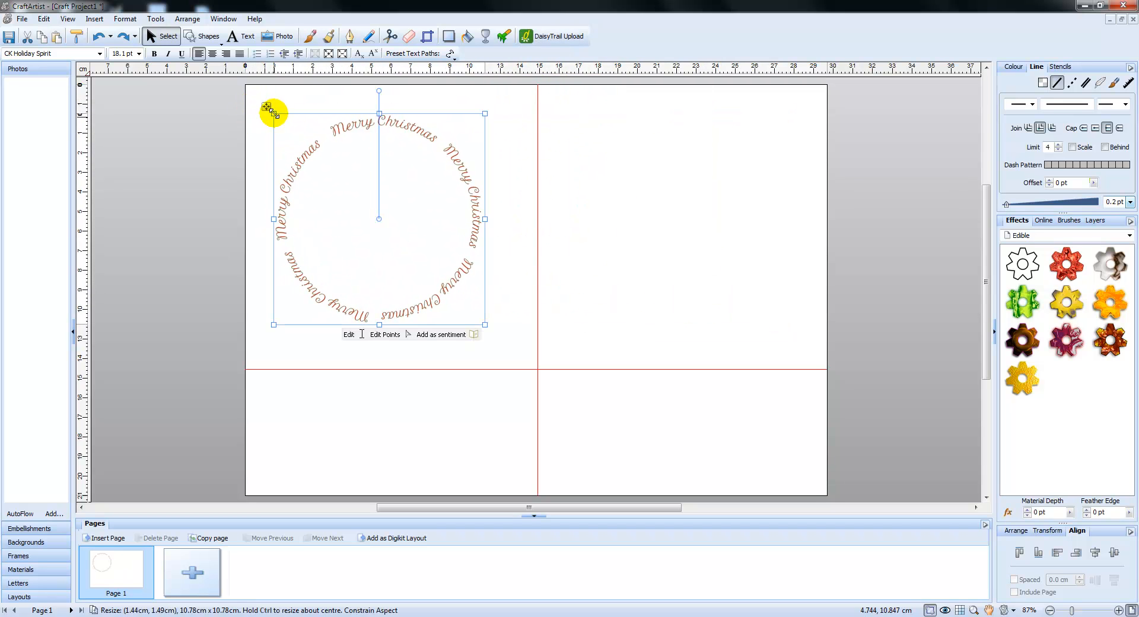
Create a new craft project and add a horizontal guide at about 14.5 cm and a vertical guide at about 15 cm
click(22, 19)
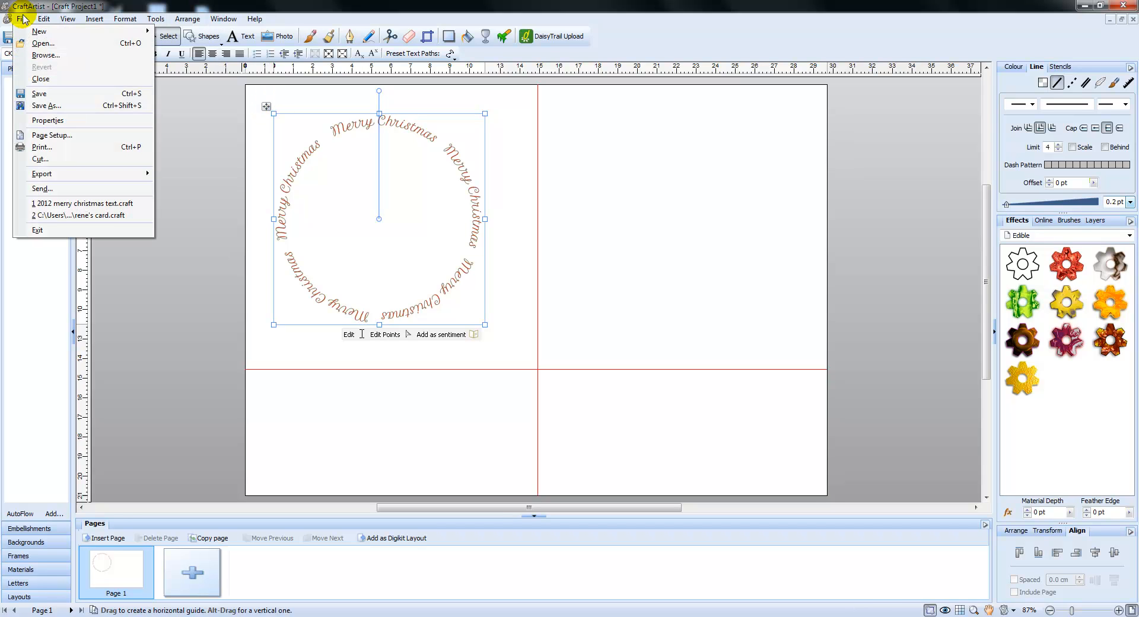
mouse_move(30, 31)
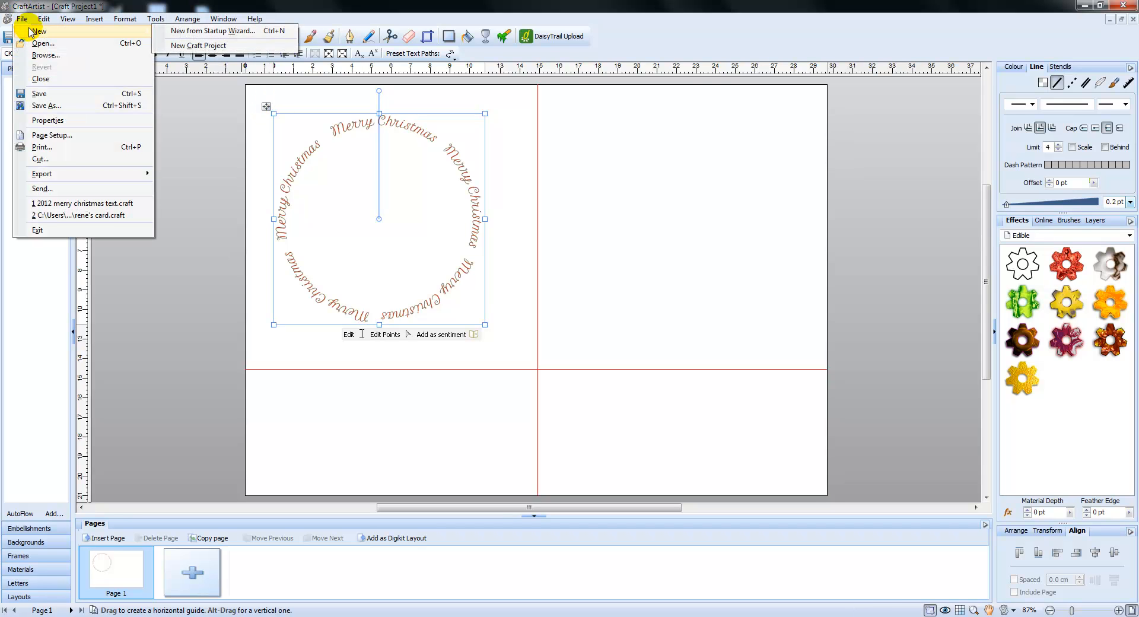
click(191, 43)
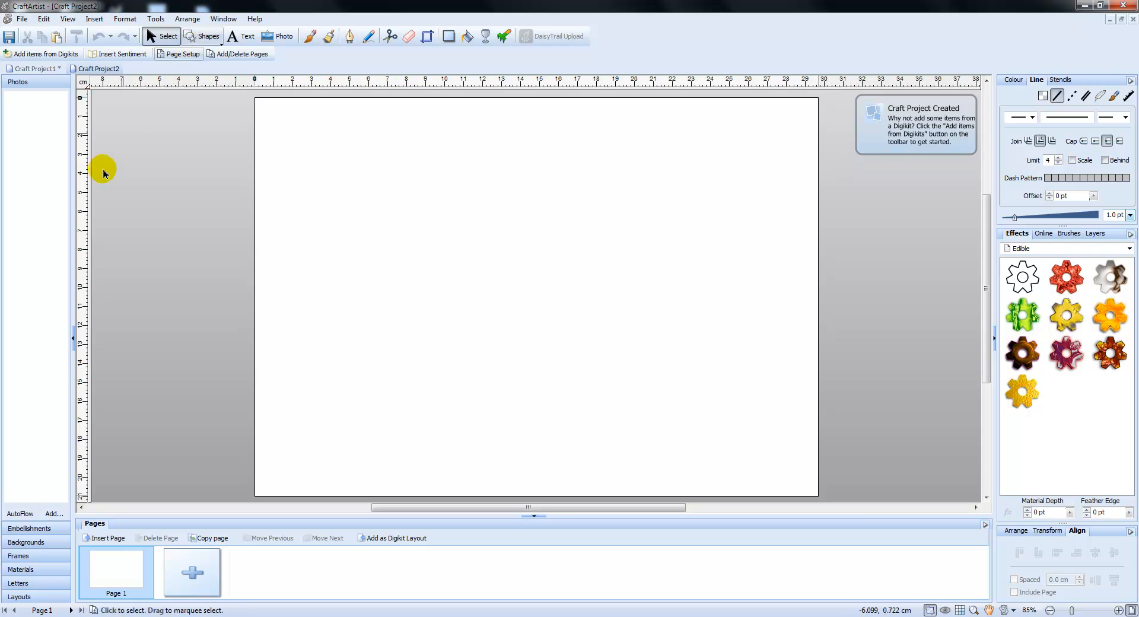
drag(508, 81, 467, 373)
drag(82, 162, 538, 181)
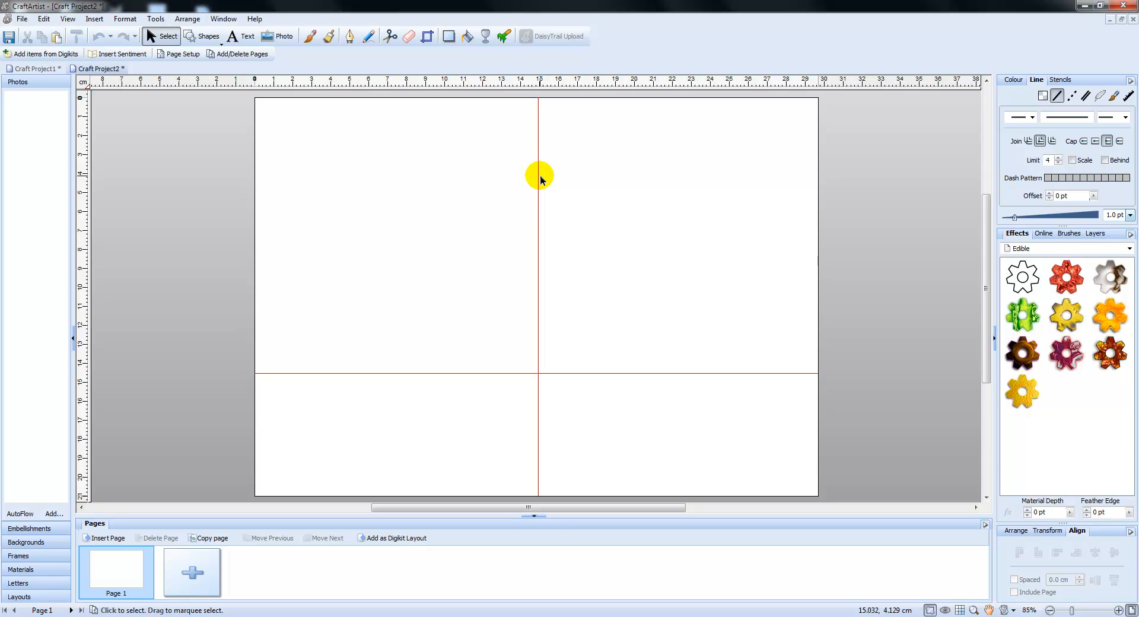
Draw a circle about 10.2 cm wide in the page's upper-right section and nudge it slightly up and left
click(201, 35)
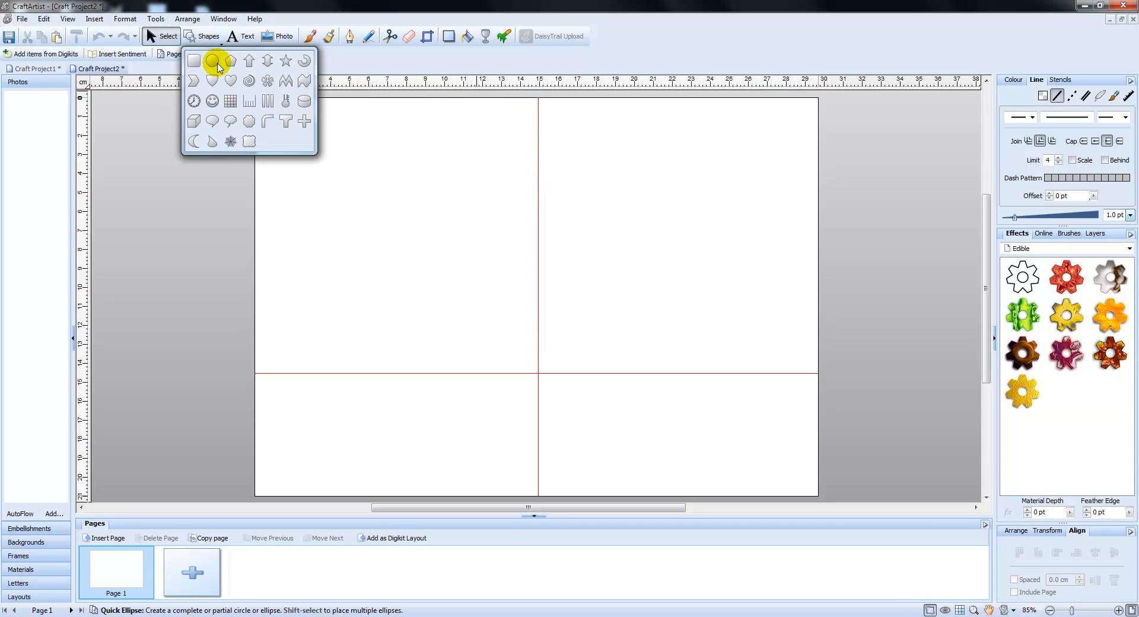
click(213, 61)
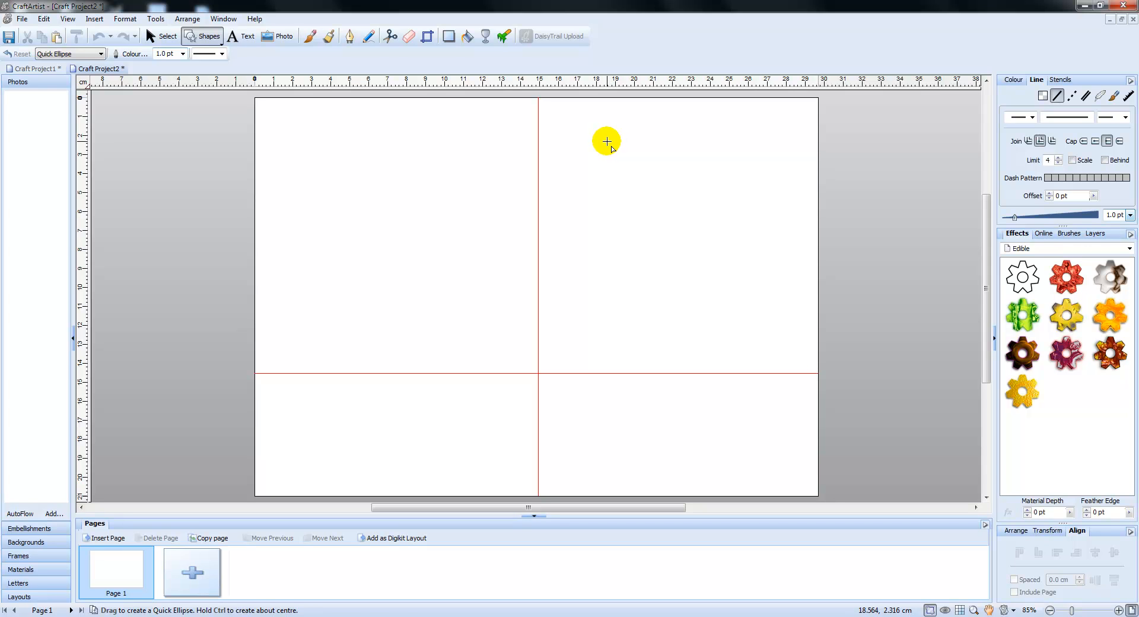
drag(589, 144, 783, 338)
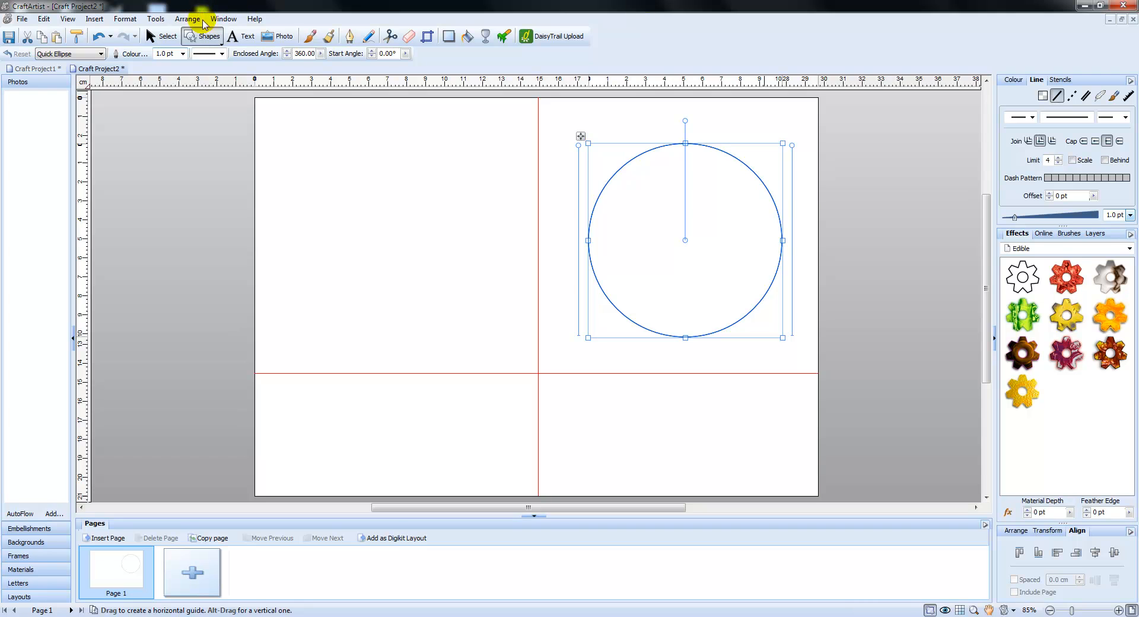
drag(581, 138, 574, 134)
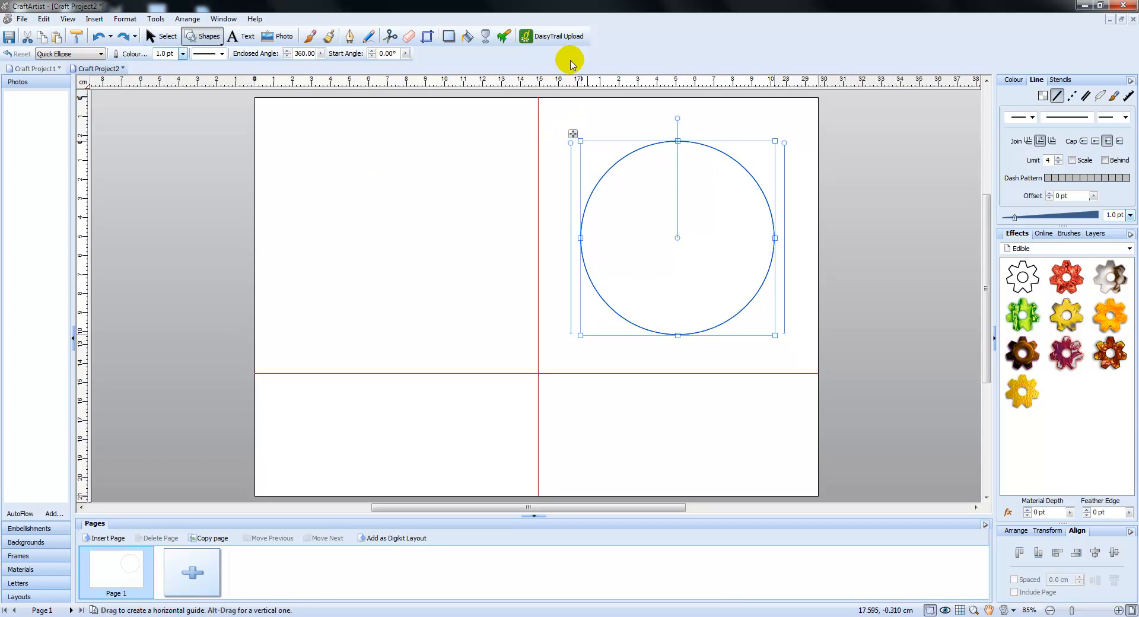
Add "Merry Christmas" as curved text on the circle and slide its start point so it sits centred at the top
click(240, 38)
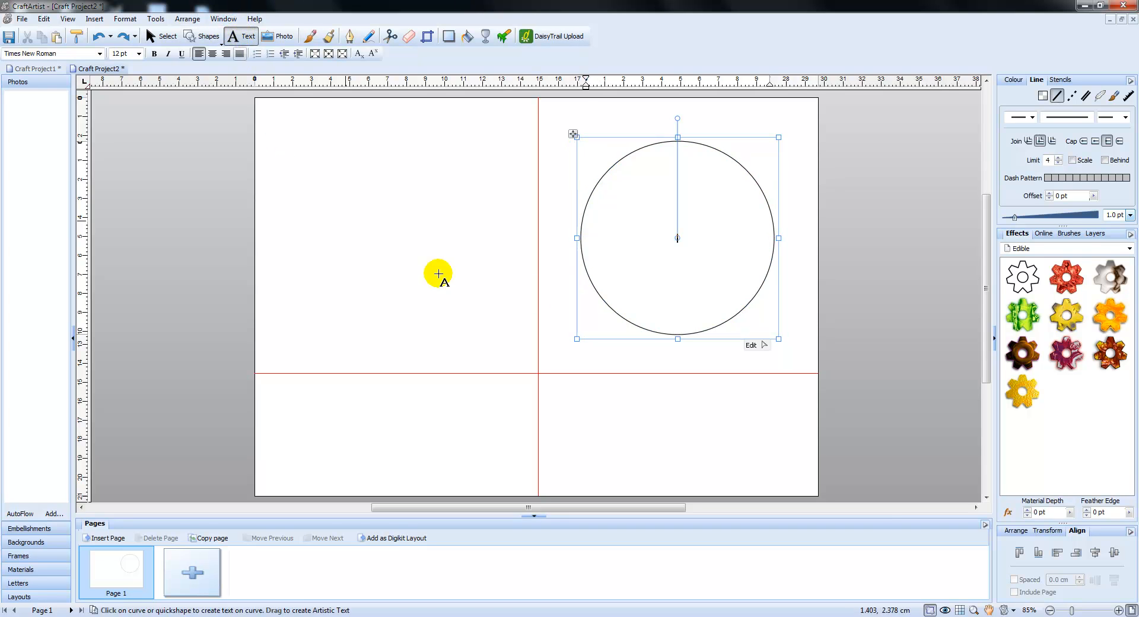
click(616, 158)
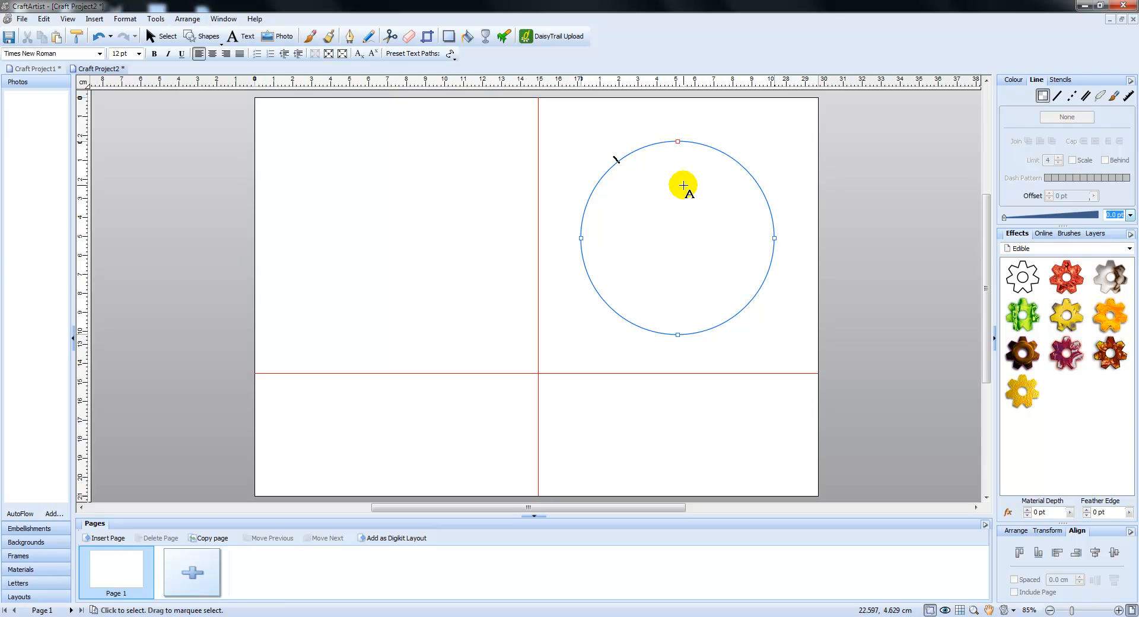
text(Me)
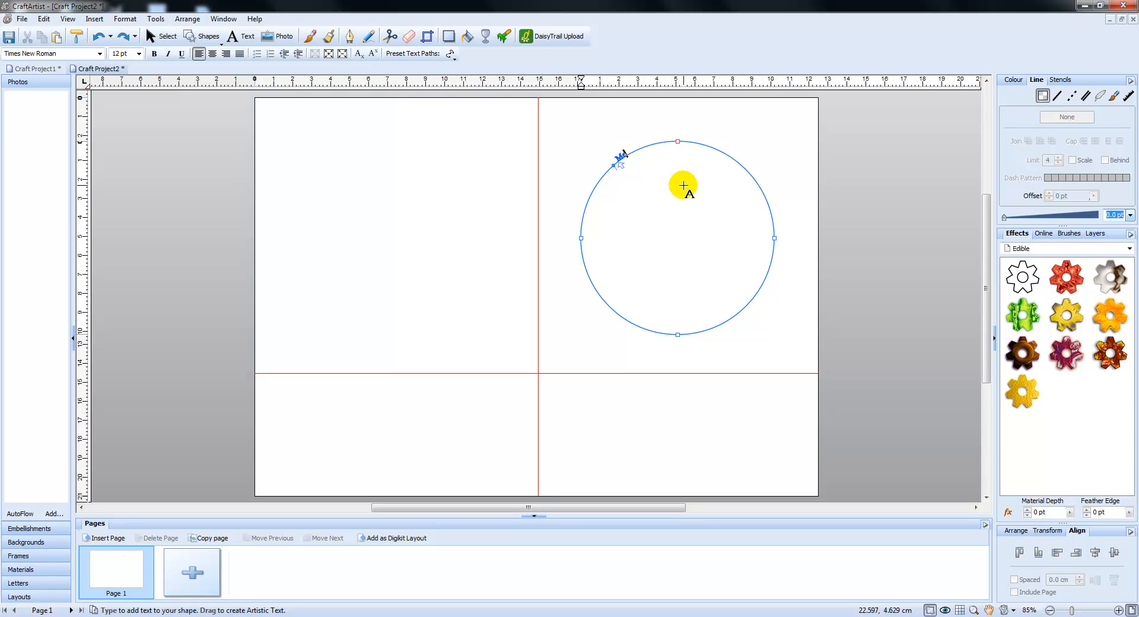
text(rry Christmas)
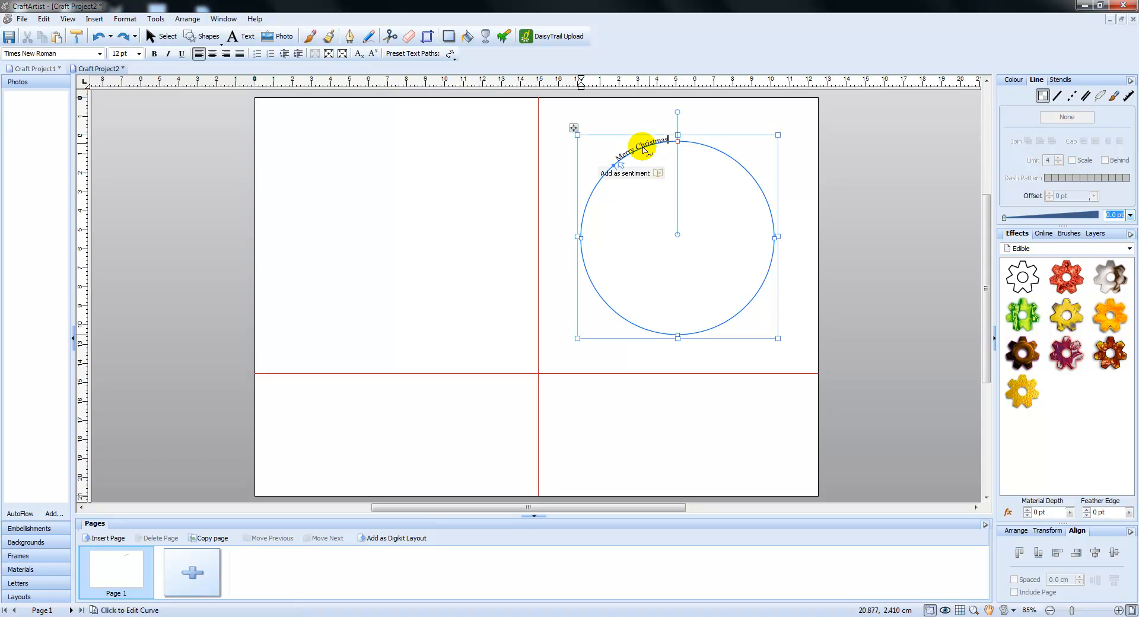
drag(620, 164, 653, 147)
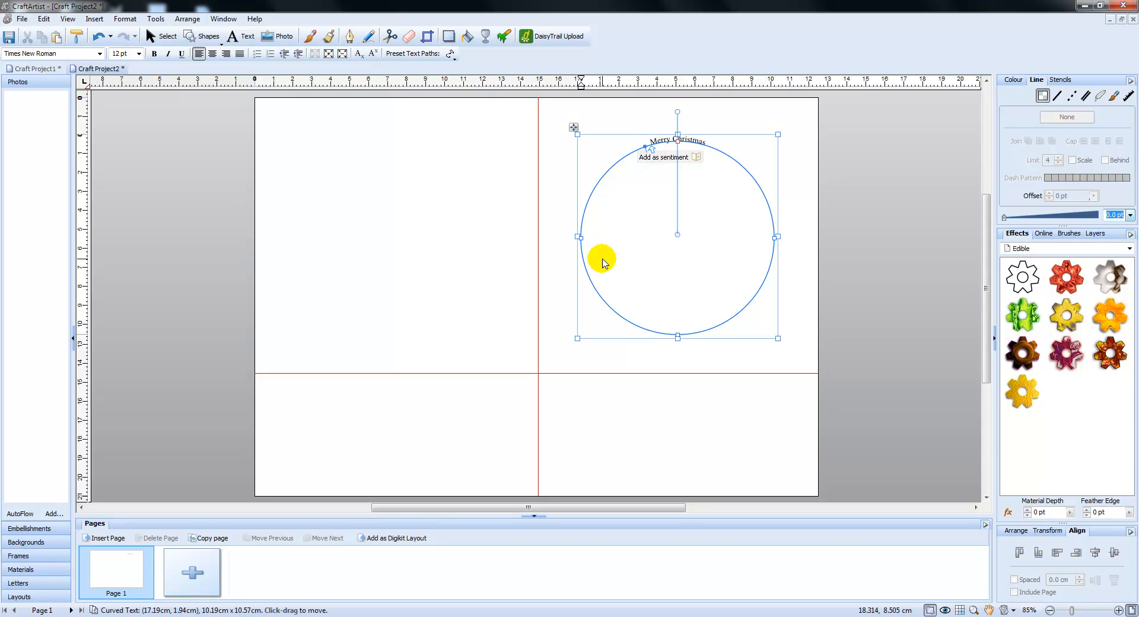
Change the font of the whole curved greeting to Cherries Black
key(ctrl+a)
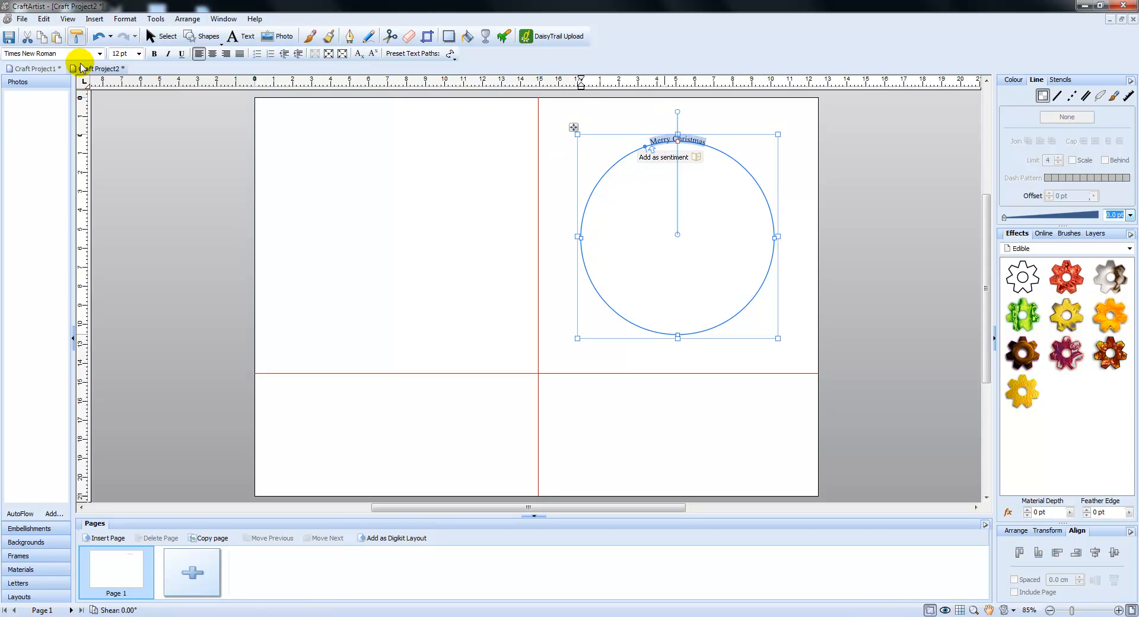
click(100, 54)
drag(157, 76, 160, 130)
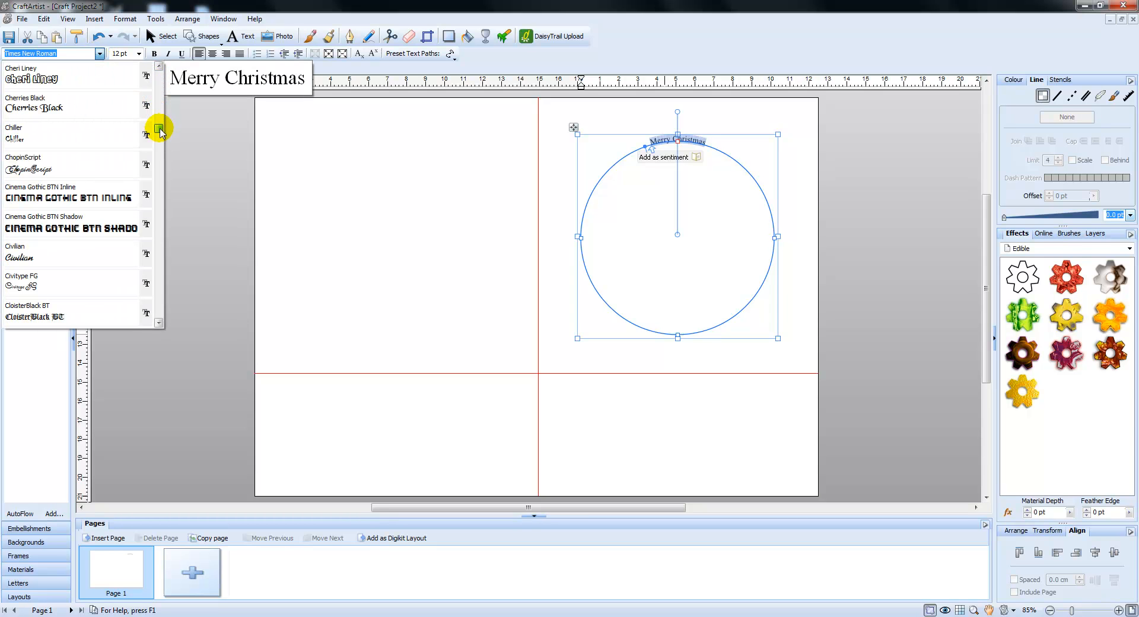
click(59, 107)
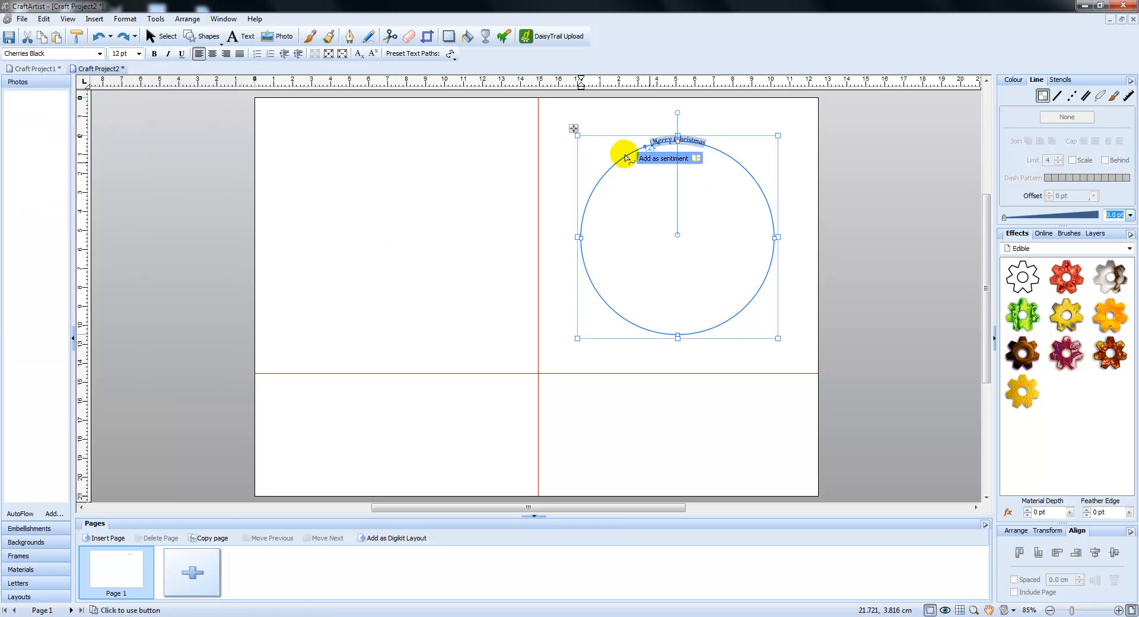
Set the curved greeting's font size to 24 pt and slide its start point so it sits centred at the circle's top
click(139, 54)
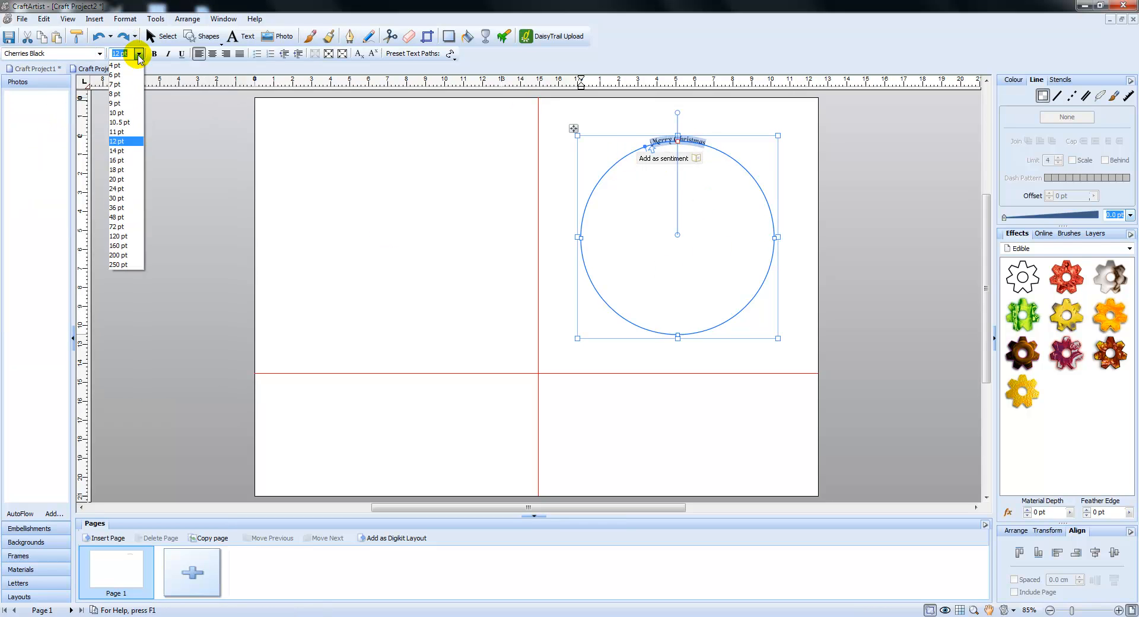
click(117, 188)
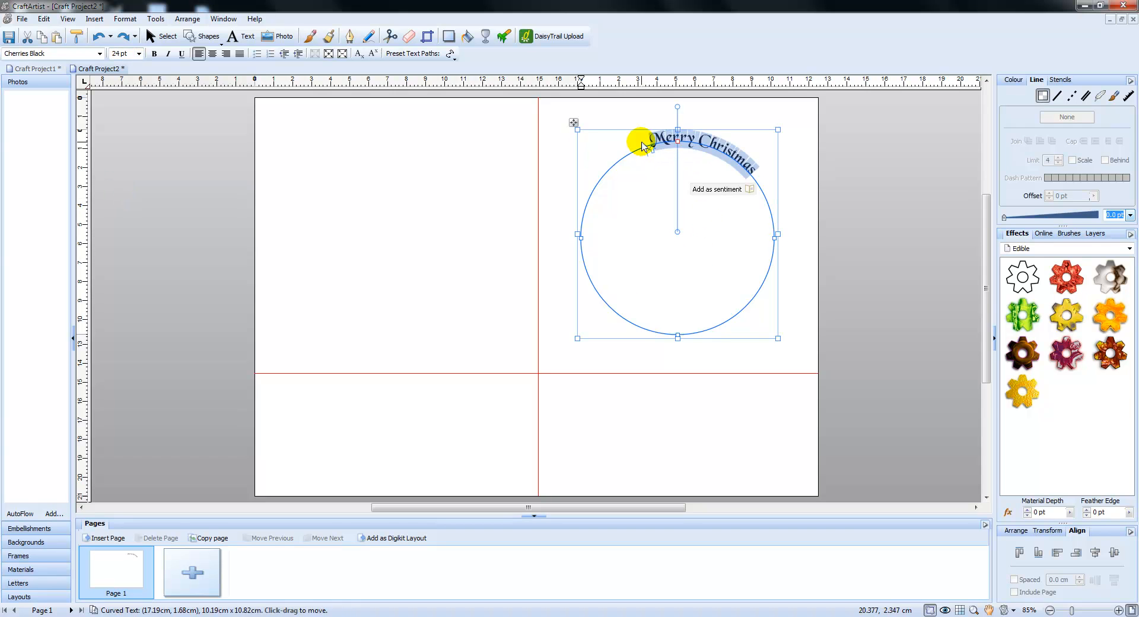
drag(651, 150, 630, 162)
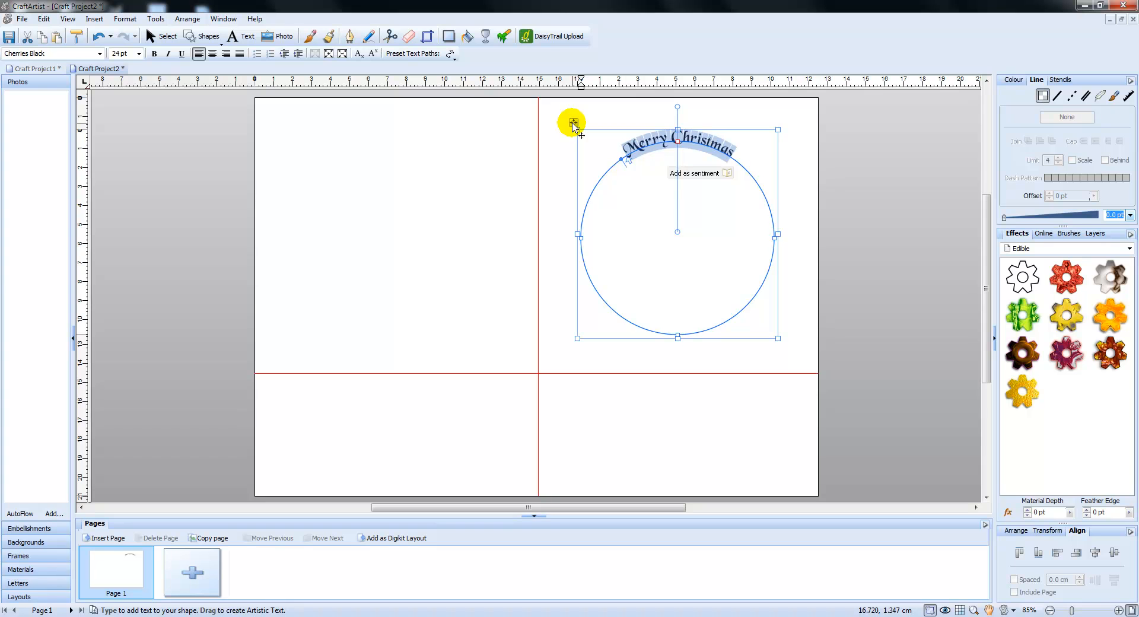
Place a copy of the curved greeting in the page's upper-left section and reverse the curve of the original
drag(573, 125, 272, 112)
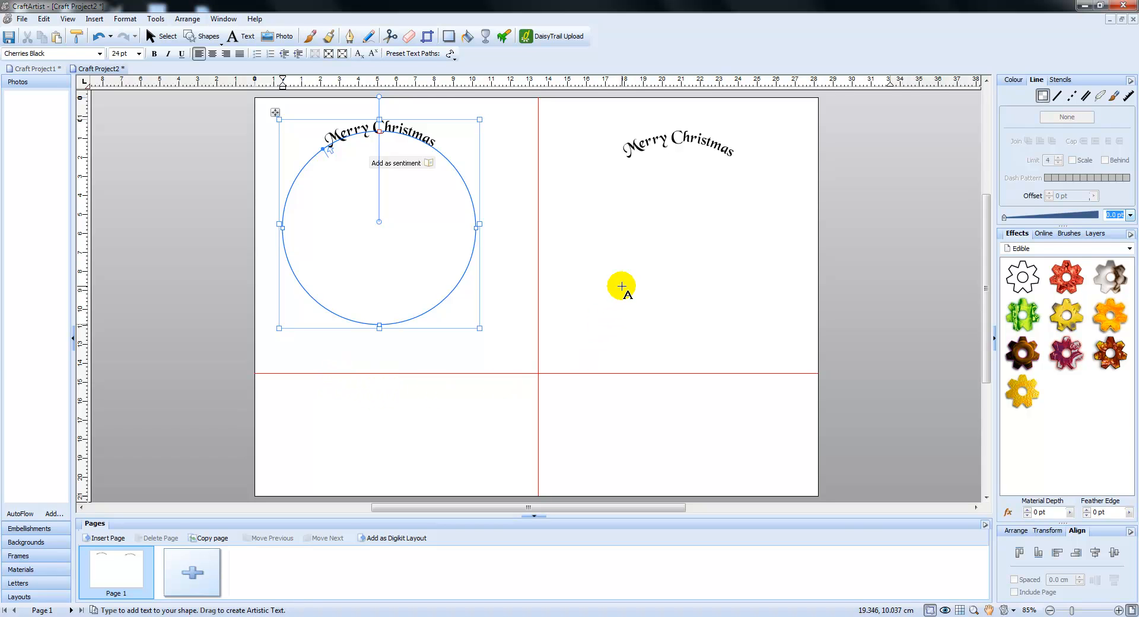
click(703, 139)
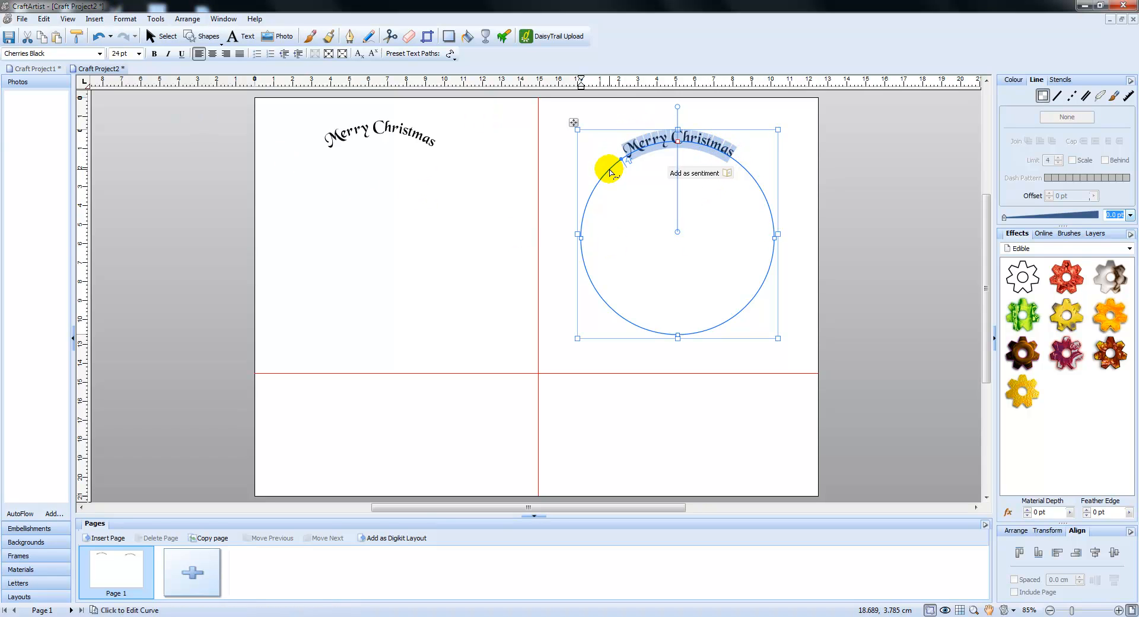
right_click(706, 147)
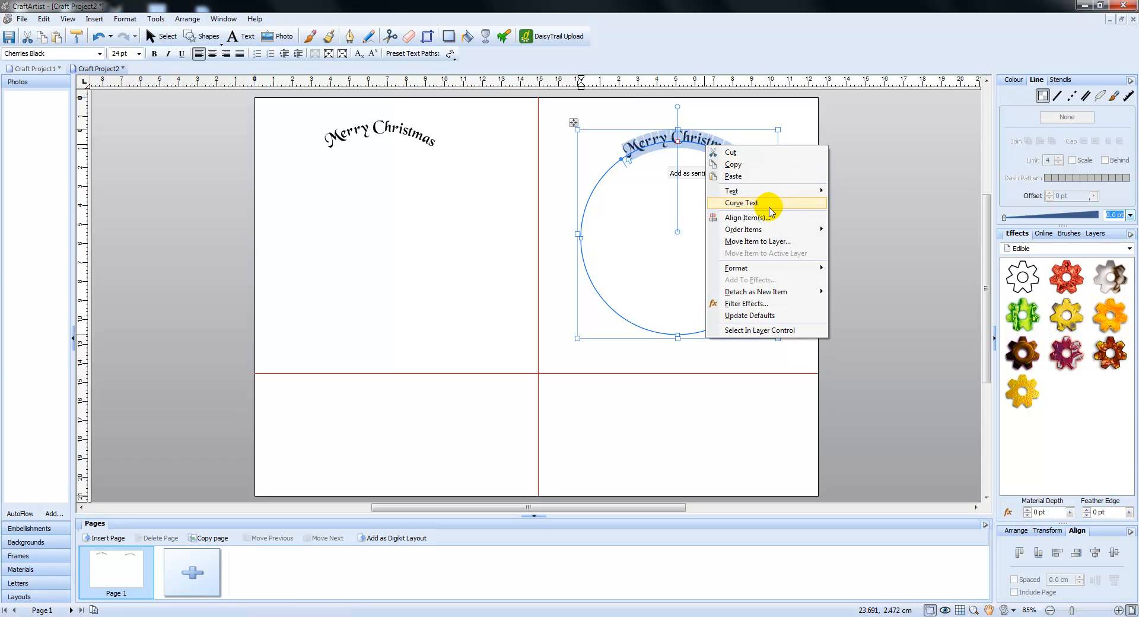
mouse_move(783, 203)
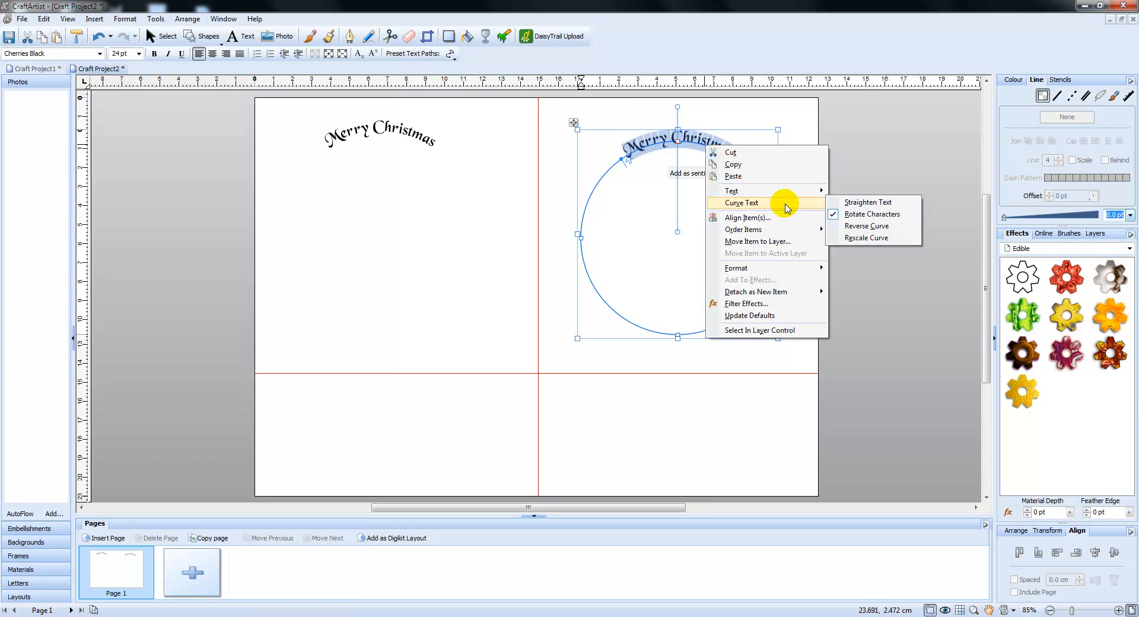
click(860, 227)
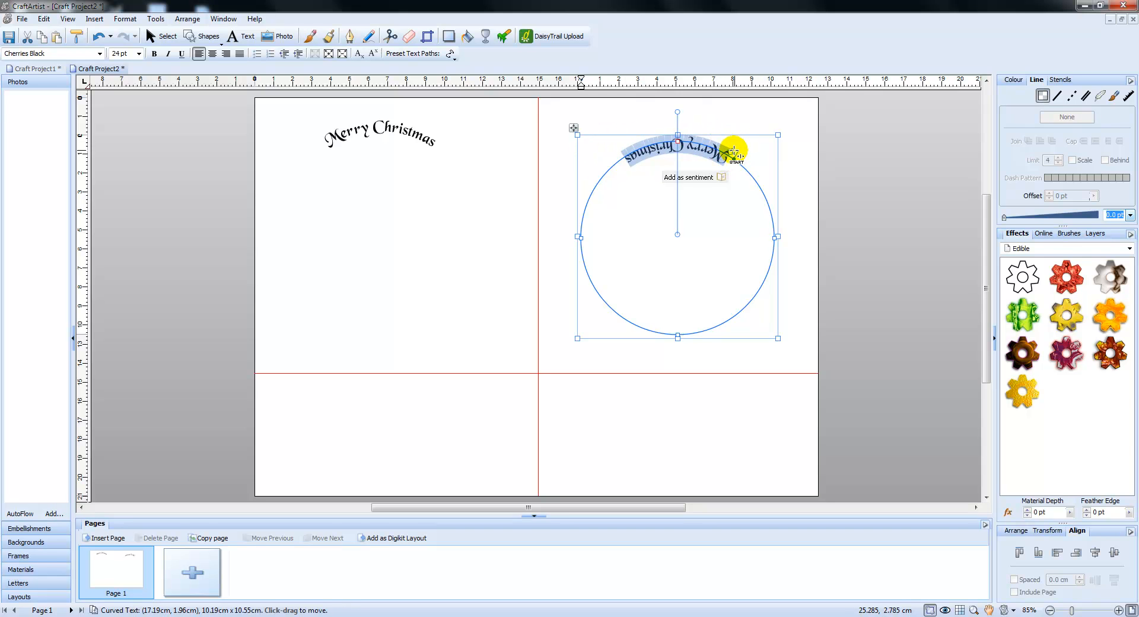
Slide the reversed text to the bottom of its circle and replace its wording with "Granddaughter", centred there
drag(731, 152, 635, 328)
click(640, 337)
key(Delete)
key(Delete)
key(Delete)
key(Delete)
key(Delete)
key(Delete)
key(Delete)
key(Delete)
key(Delete)
key(Delete)
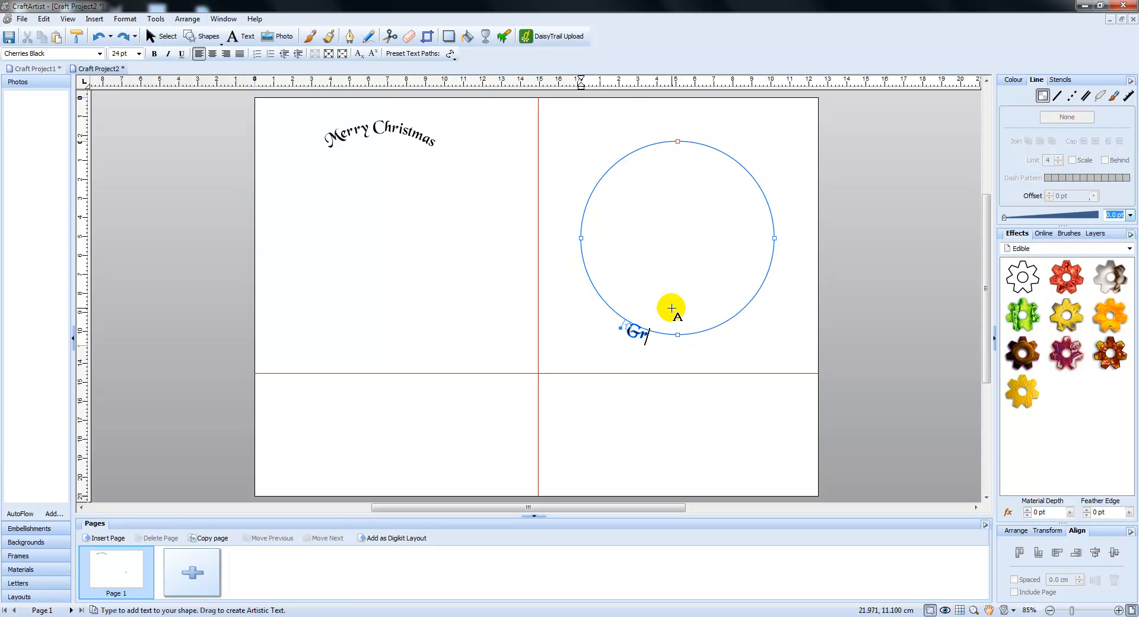
text(ddaughter)
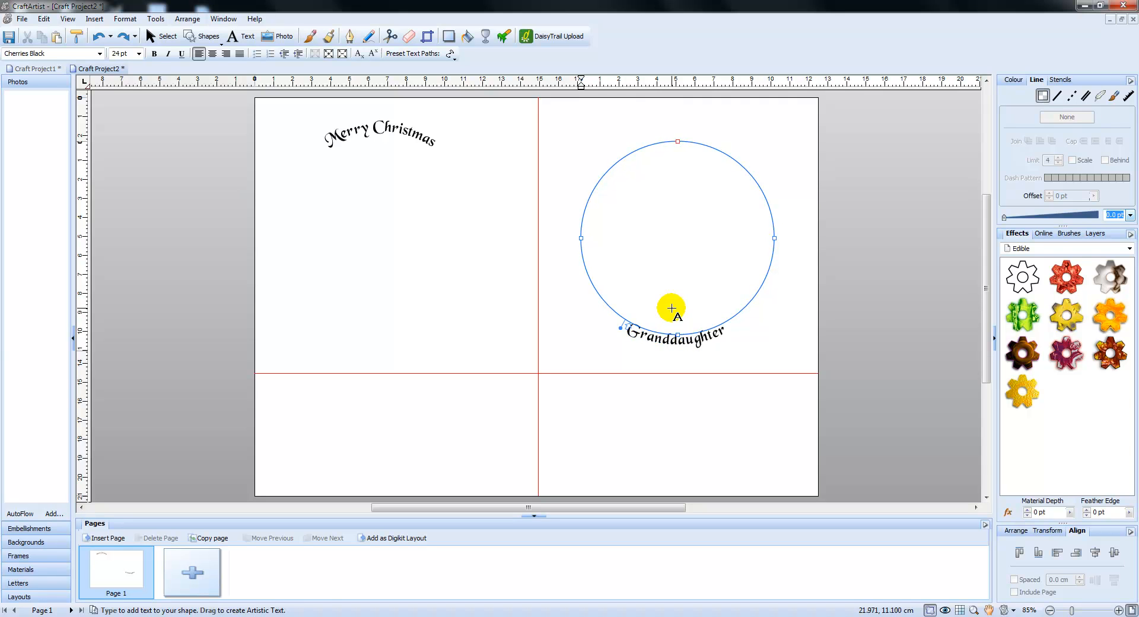
key(Escape)
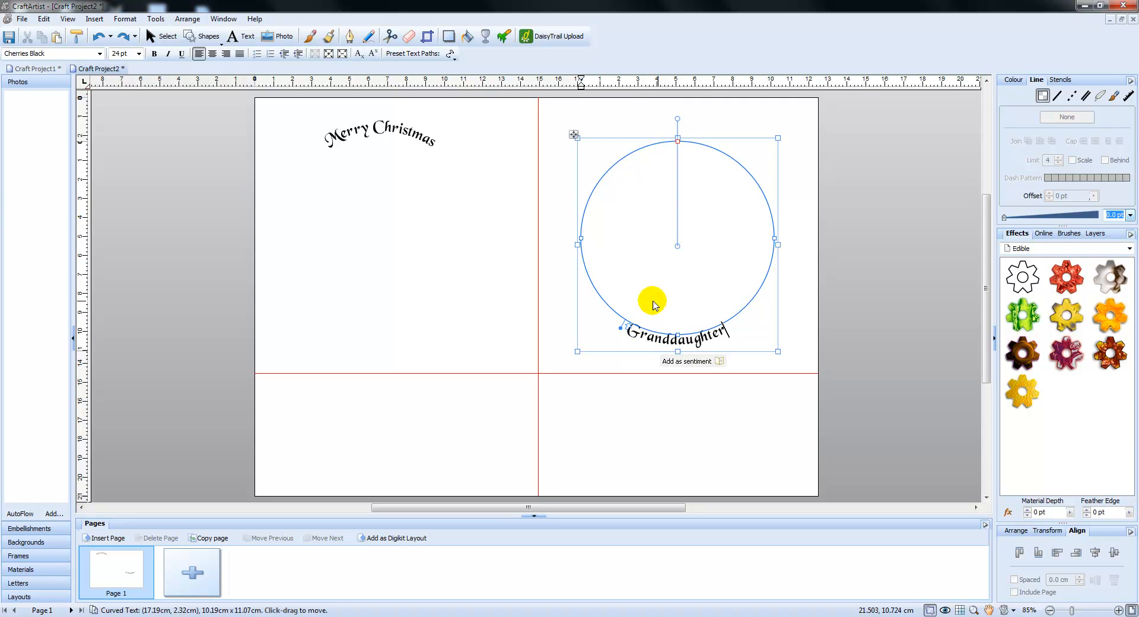
click(627, 325)
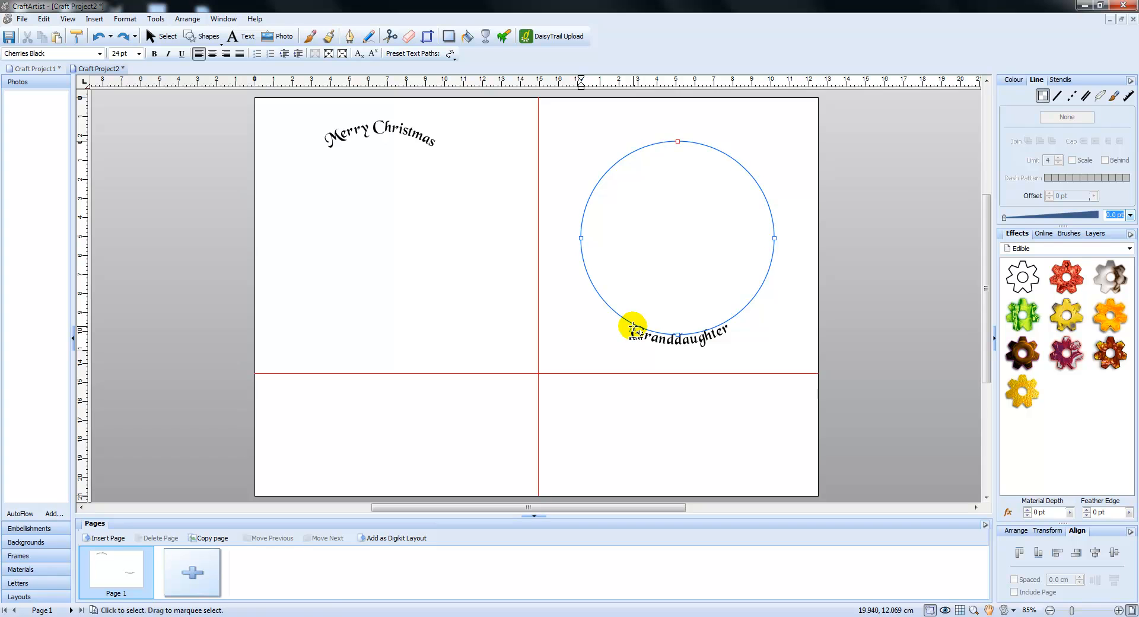
click(634, 327)
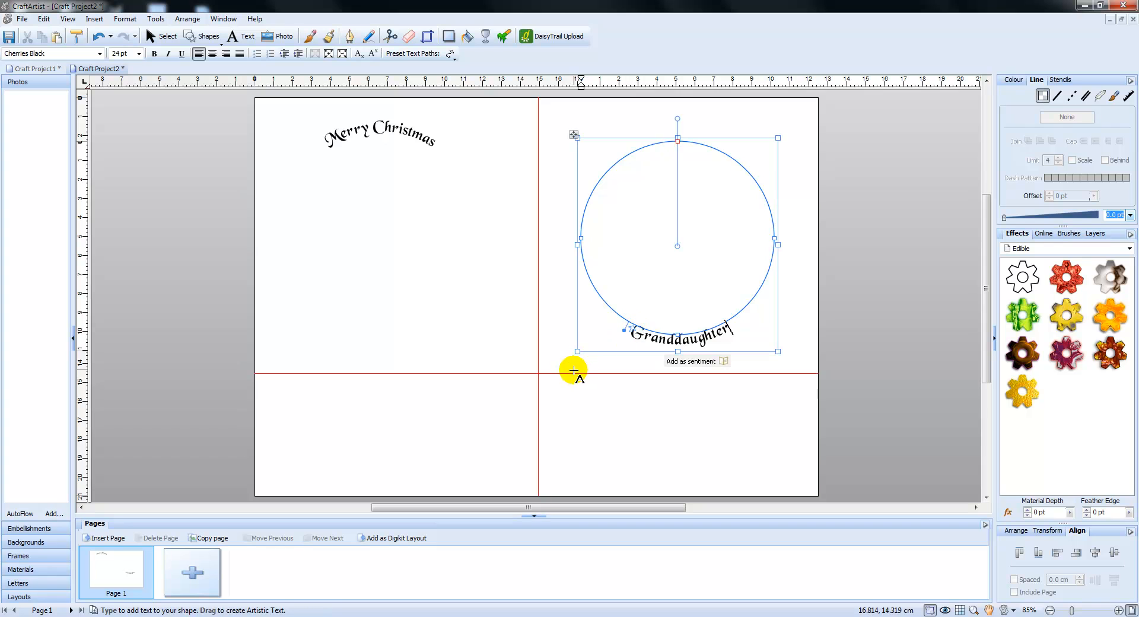
Move the copied "Merry Christmas" curved text onto the "Granddaughter" circle so it sits centred above that word
click(396, 134)
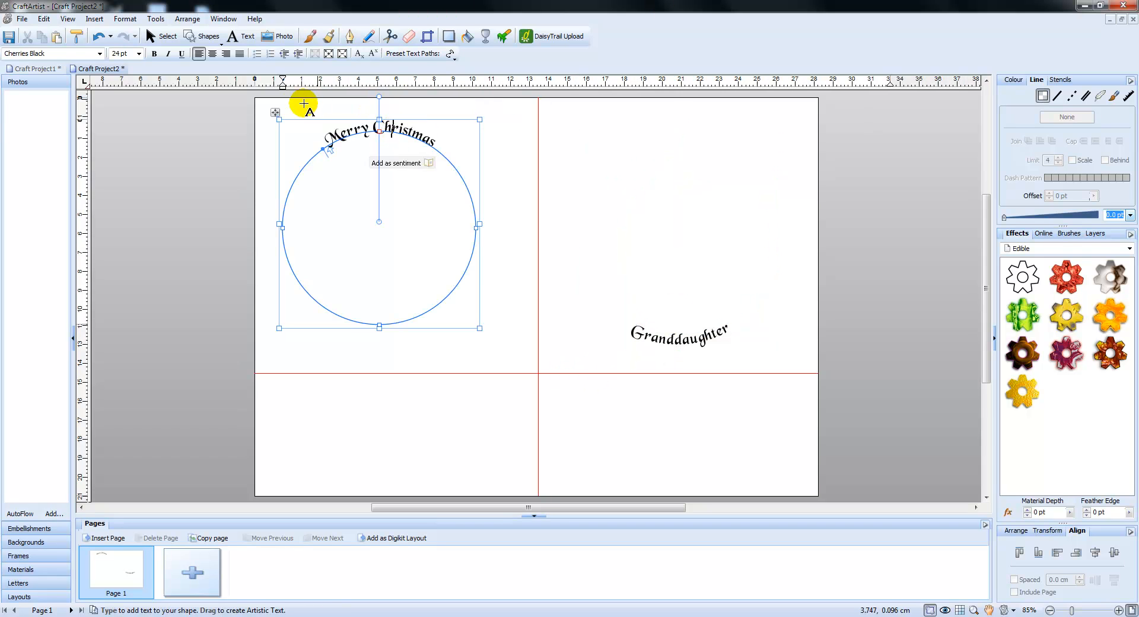
drag(274, 110, 568, 120)
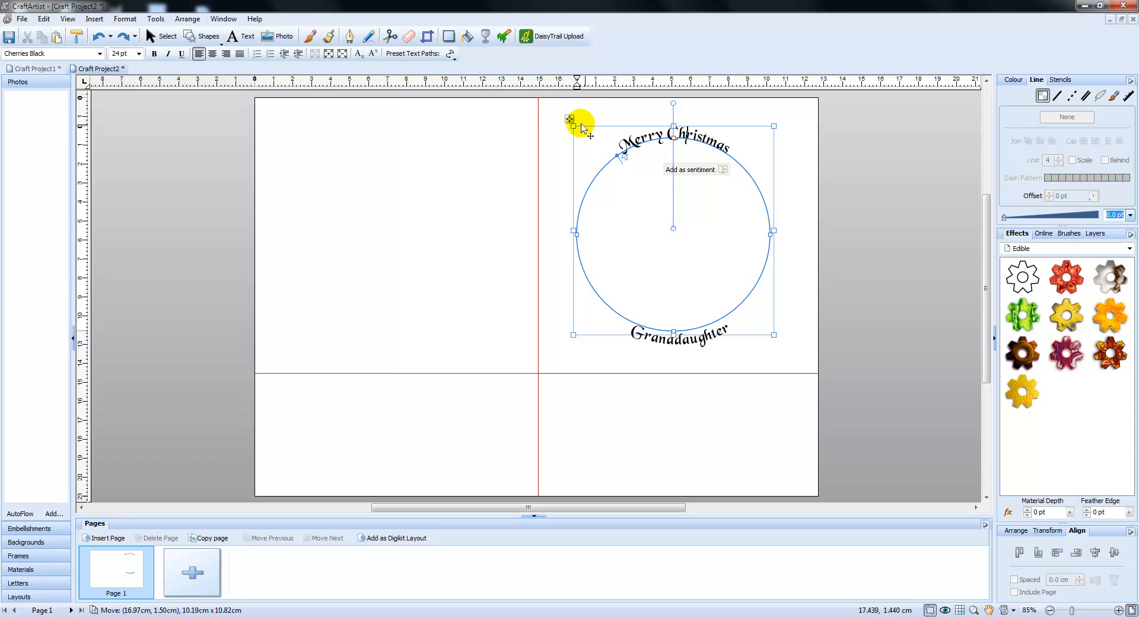
drag(571, 120, 572, 123)
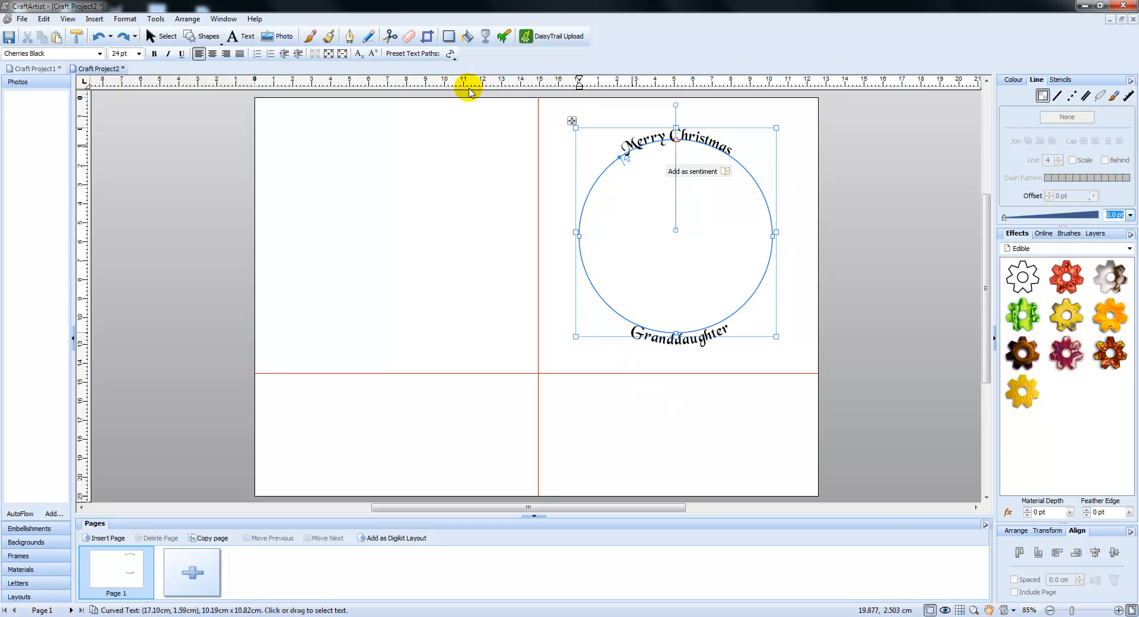
Select both curved texts together and fill them with red
click(169, 37)
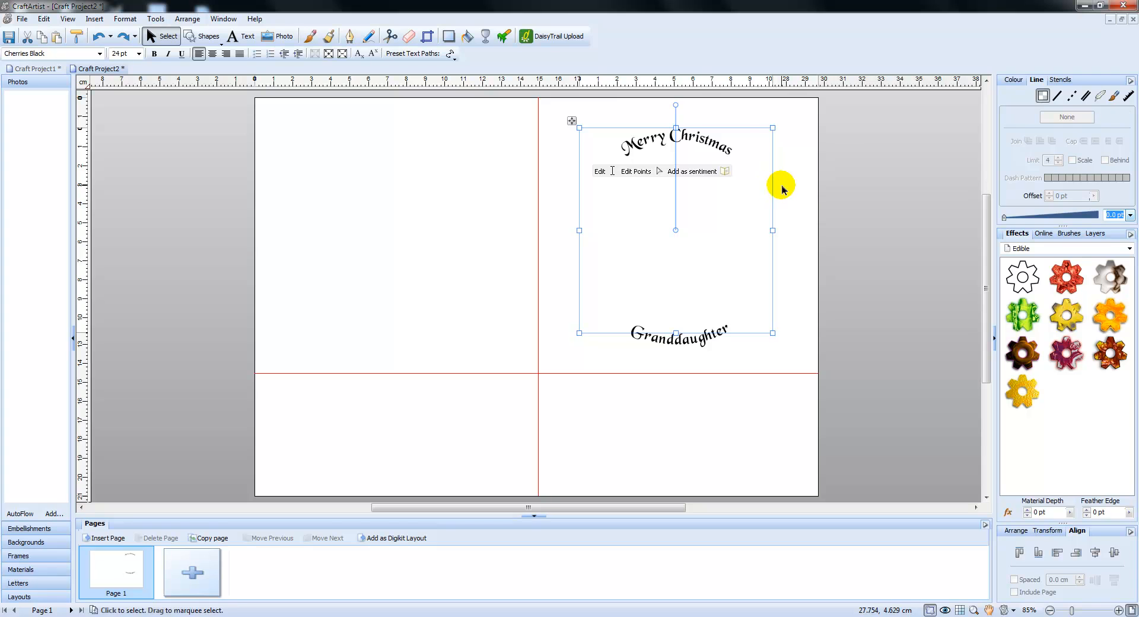
click(819, 188)
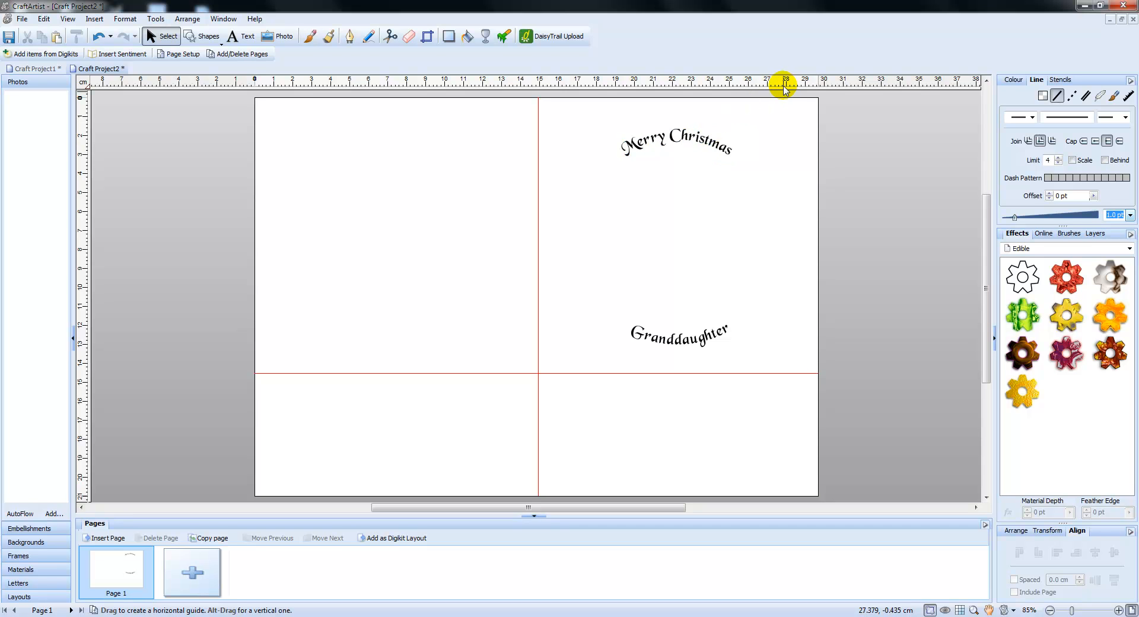
key(ctrl+a)
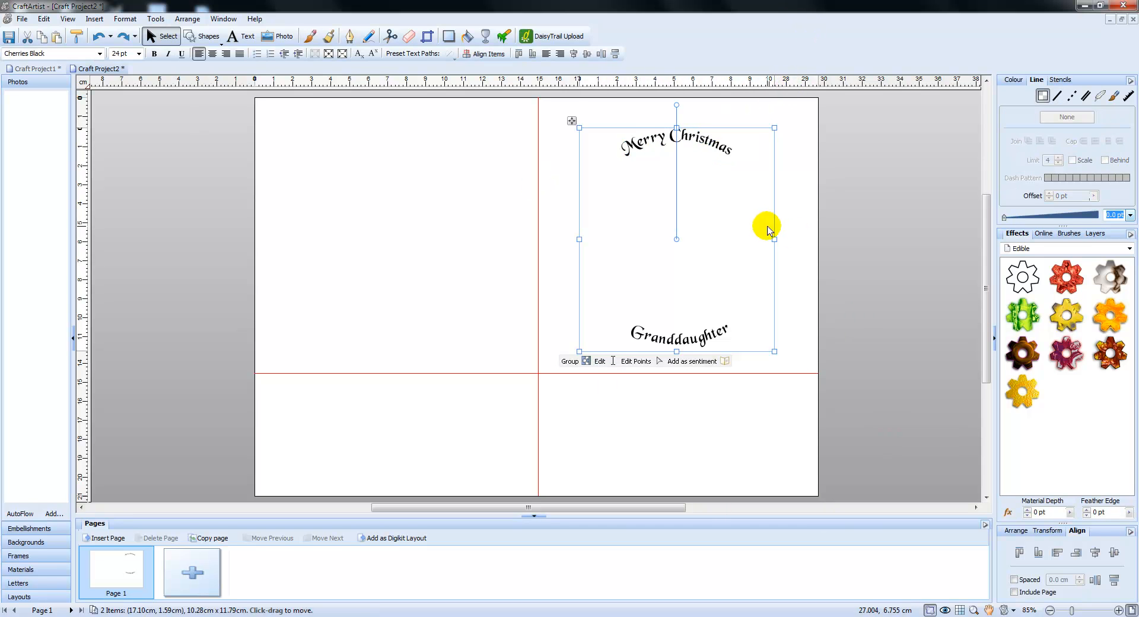
click(1011, 80)
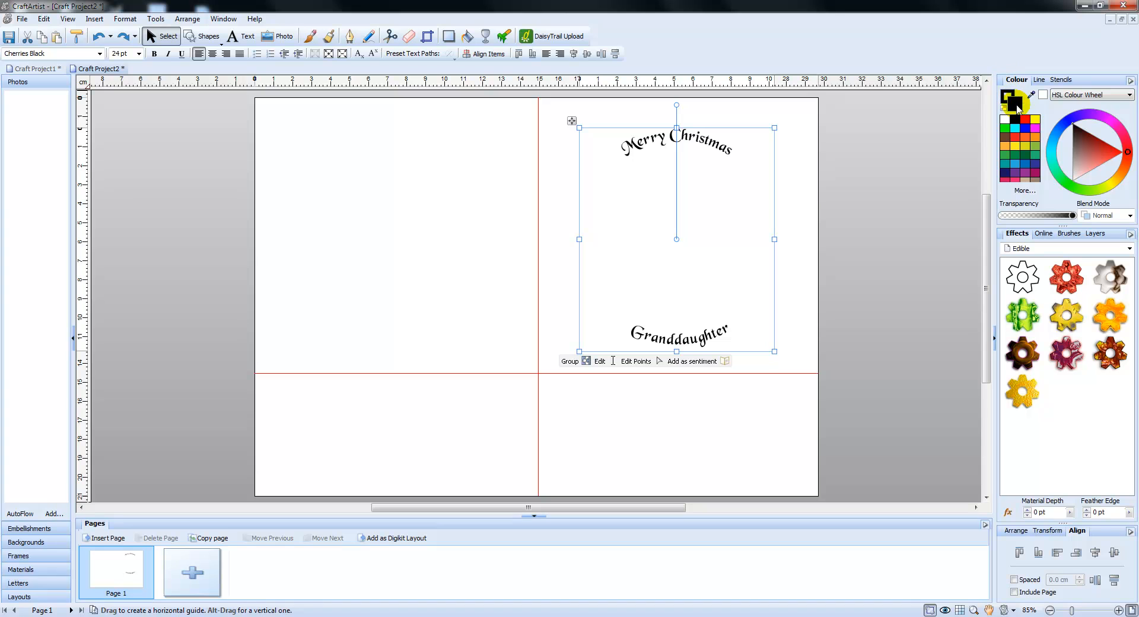
click(1026, 121)
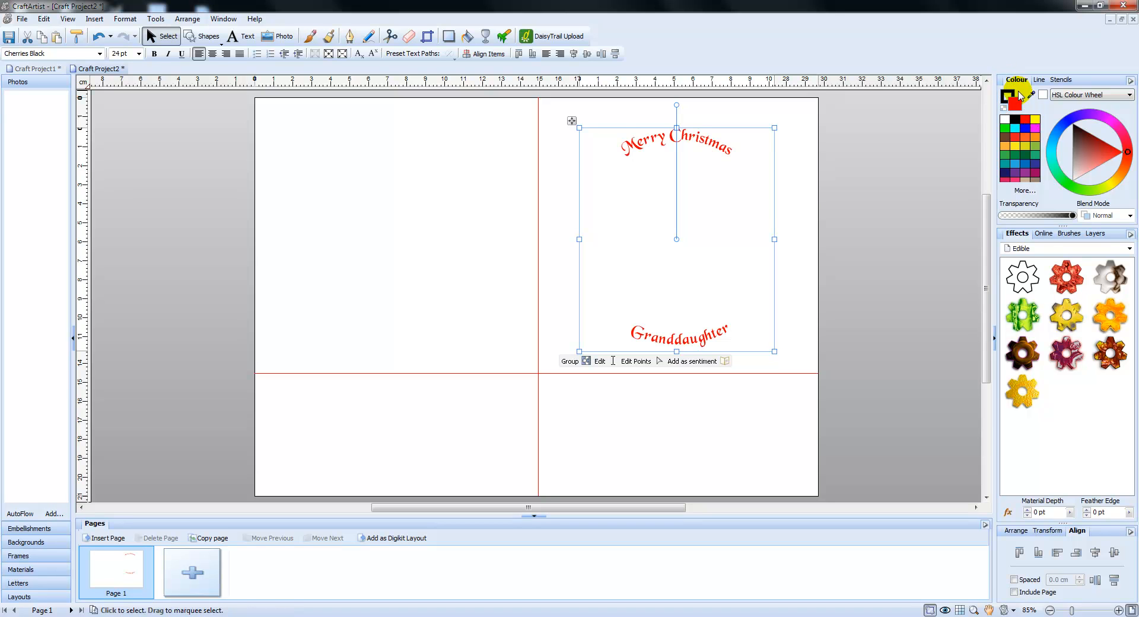
Give both curved texts a dark green outline 0.5 pt wide
click(1011, 96)
click(1016, 151)
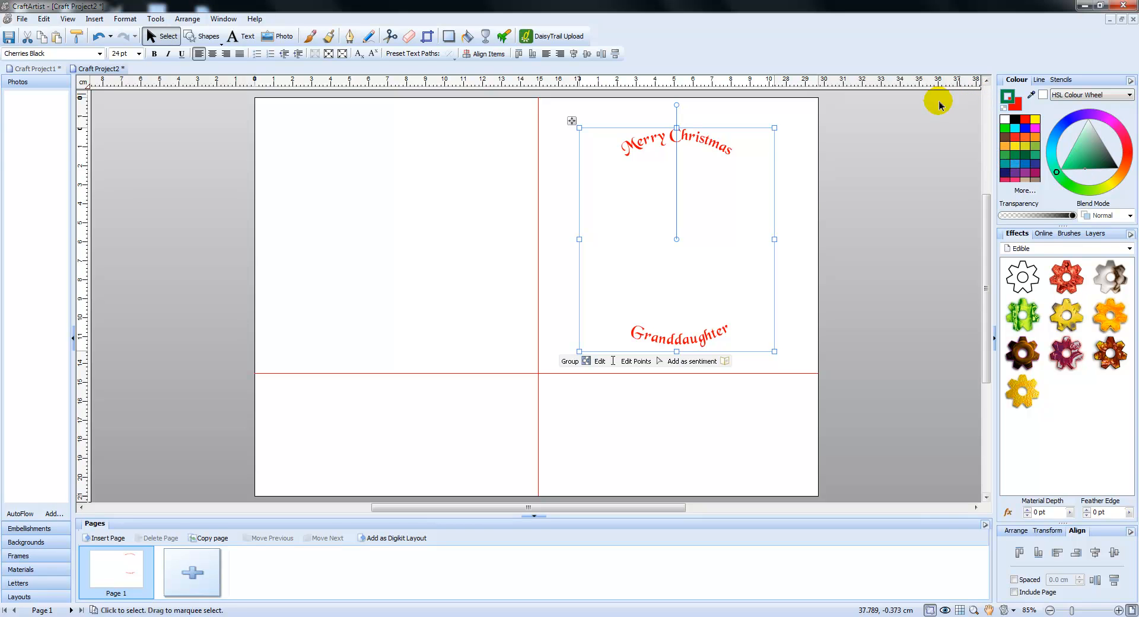
click(1040, 79)
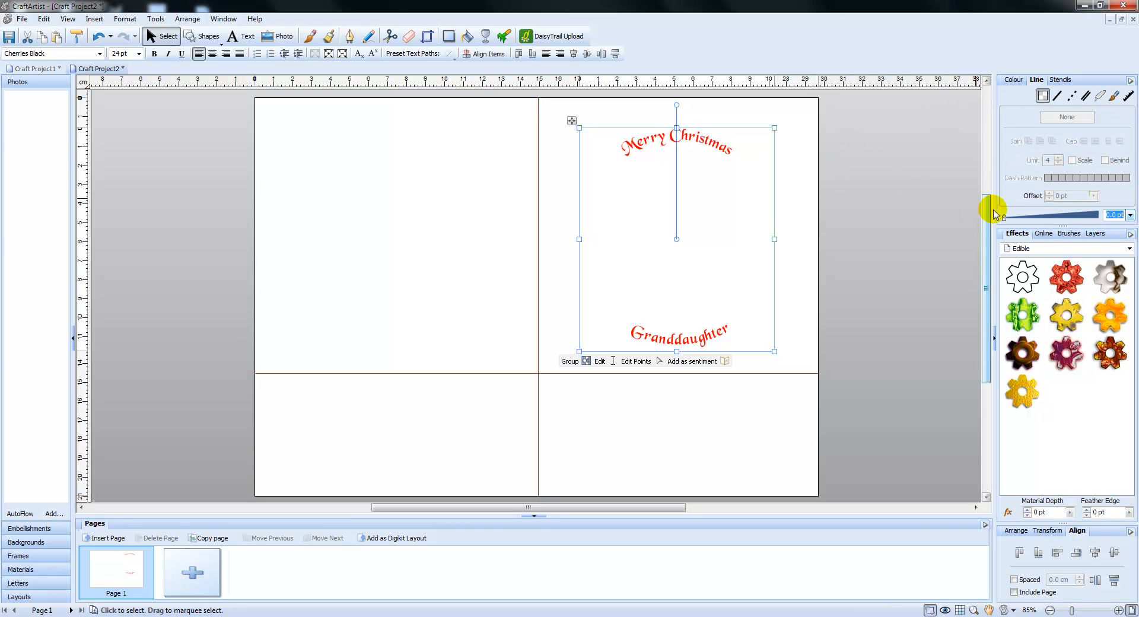
drag(1005, 221, 1010, 220)
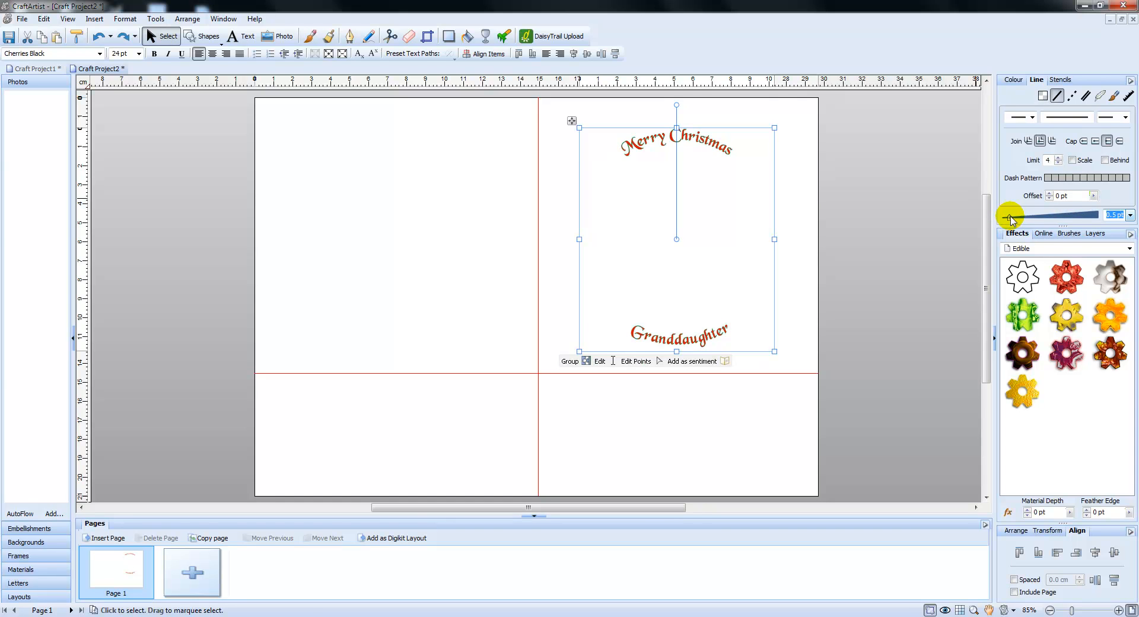